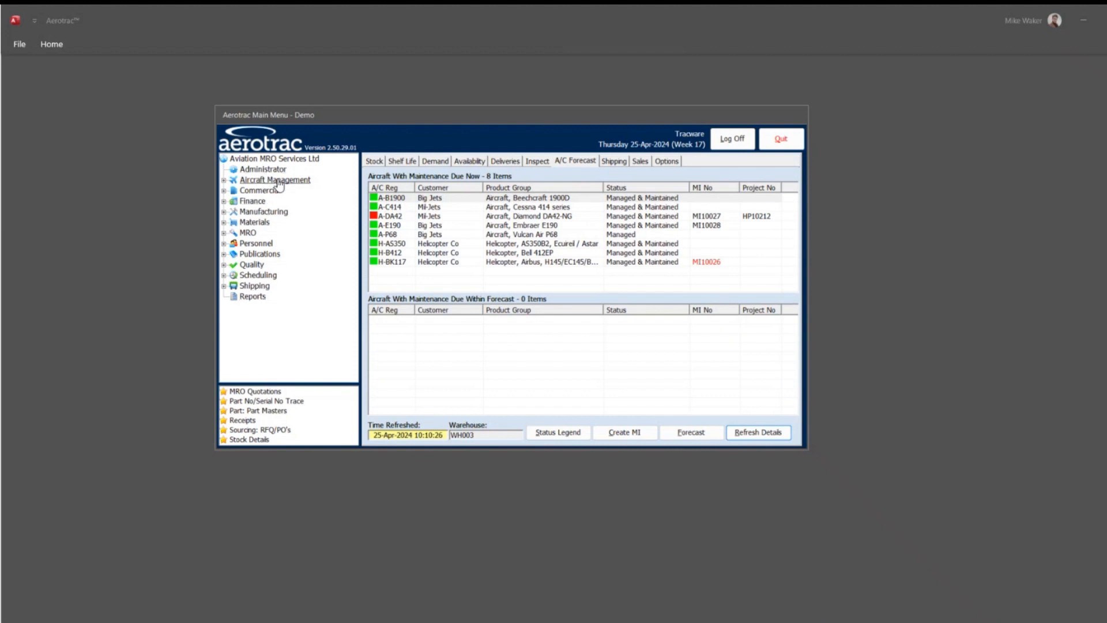
- Open the reports and look through categories such as Aircraft Management, Commercial, FliteTrac and Materials, ending on the list of all reports
{"action": "left_click", "coordinate": [250, 297]}
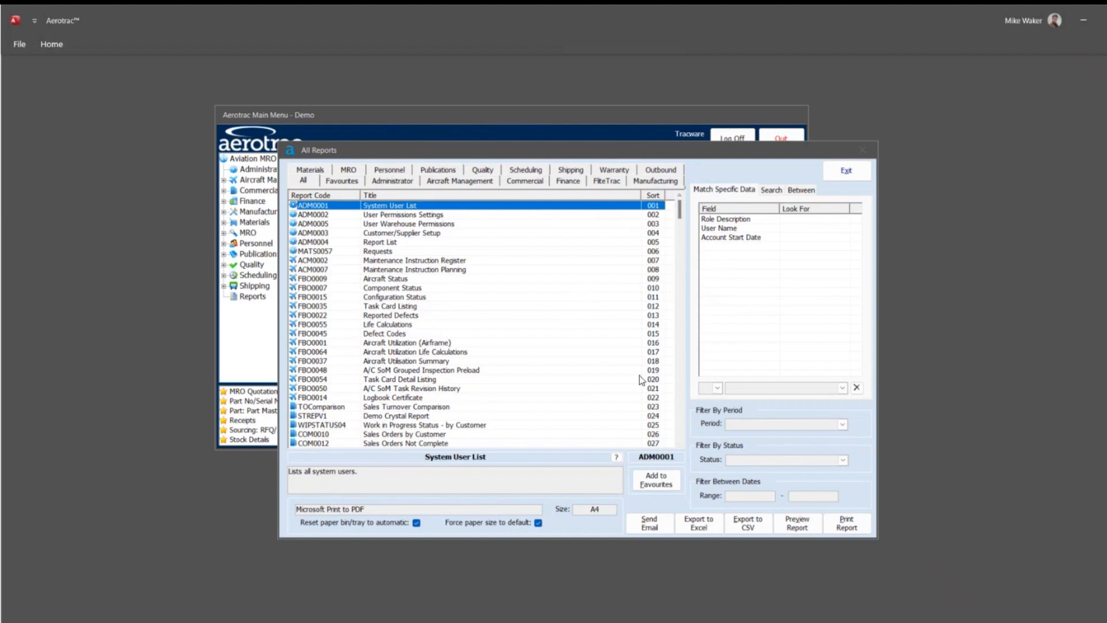
{"action": "left_click_drag", "start_coordinate": [682, 211], "coordinate": [662, 192]}
{"action": "left_click", "coordinate": [461, 182]}
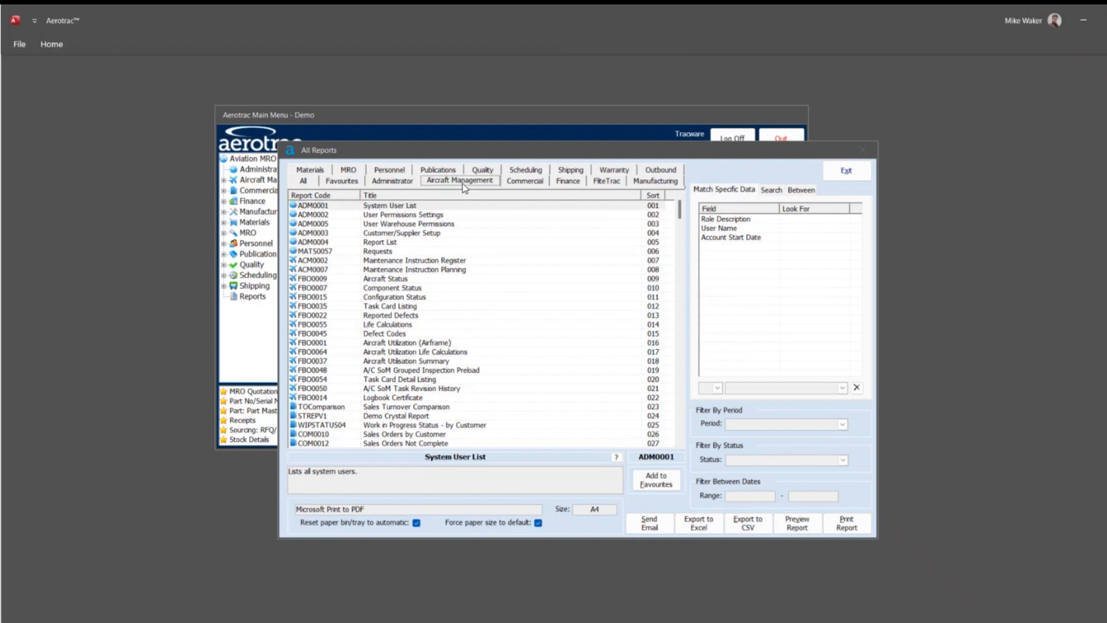
{"action": "left_click", "coordinate": [518, 182]}
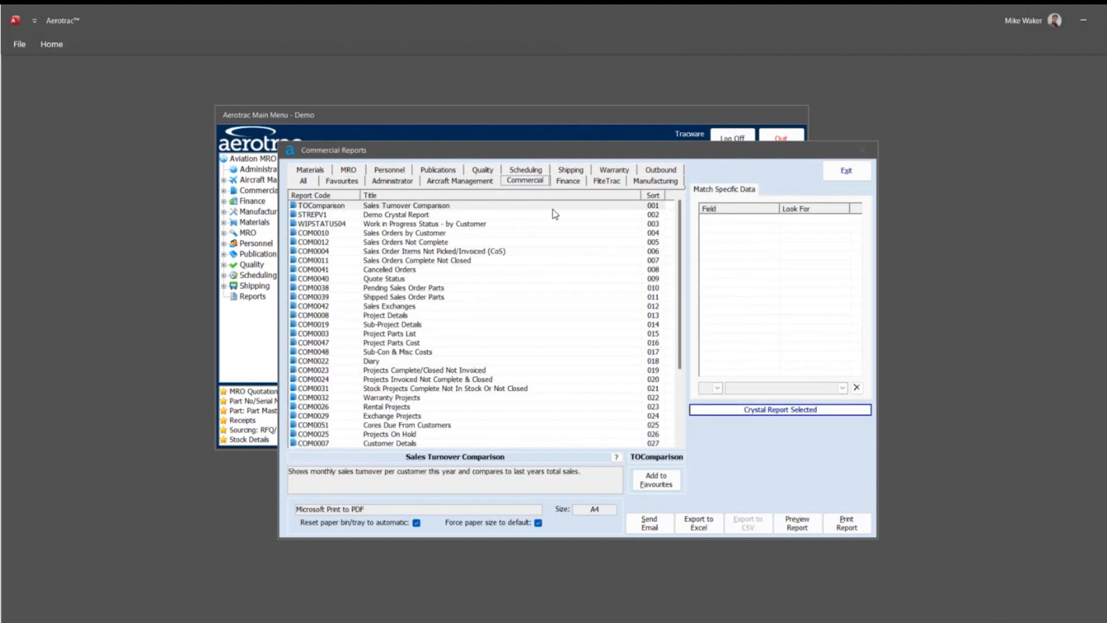
{"action": "left_click", "coordinate": [568, 181]}
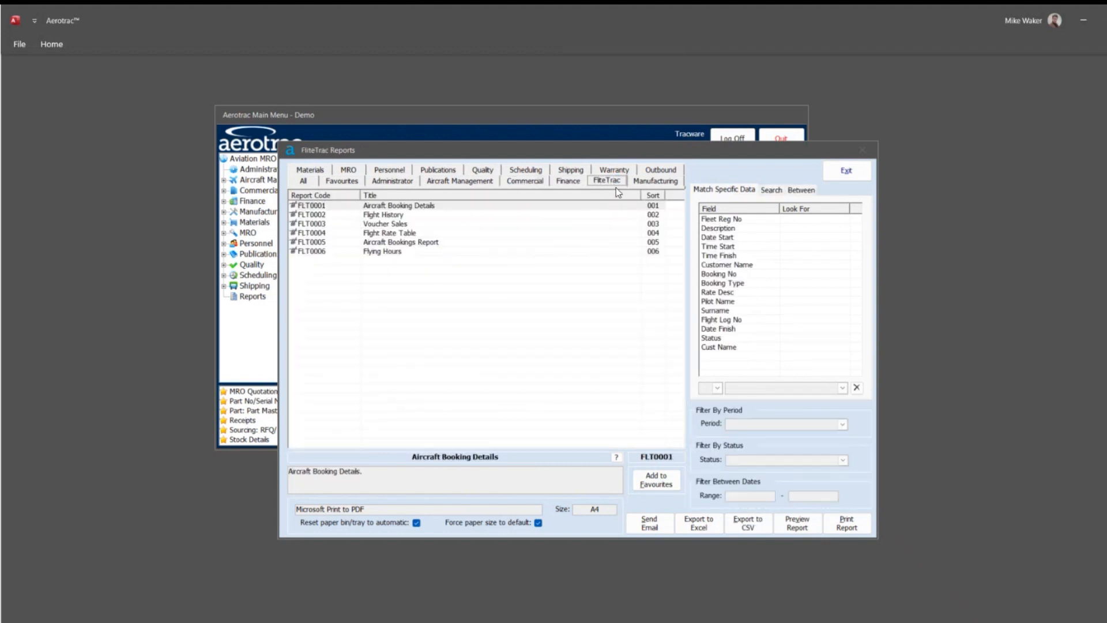
{"action": "left_click", "coordinate": [317, 170]}
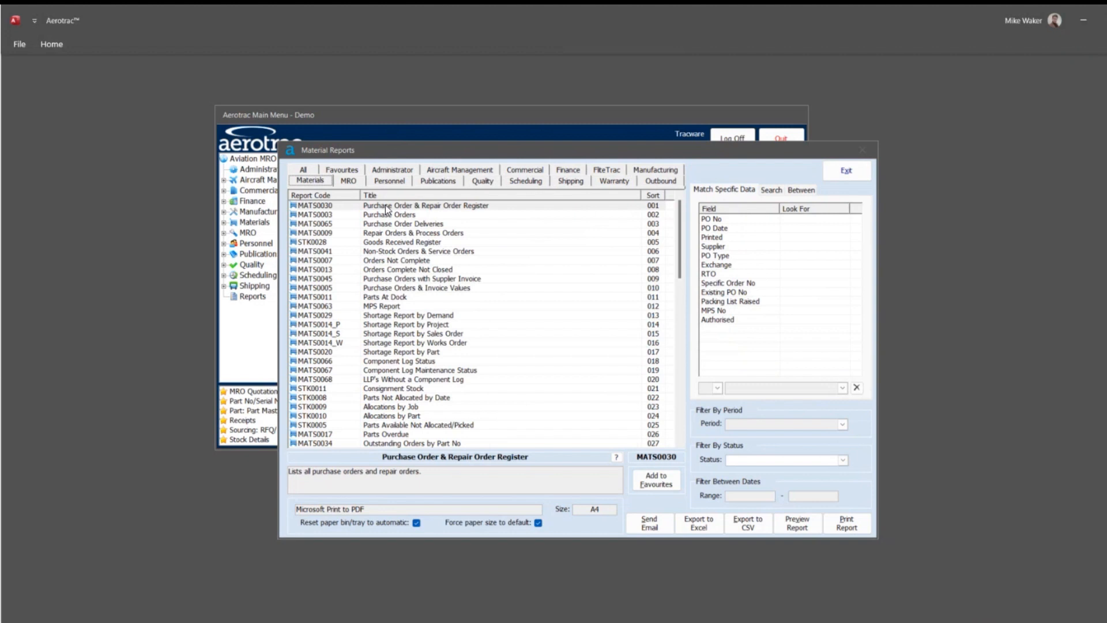
{"action": "left_click", "coordinate": [528, 172]}
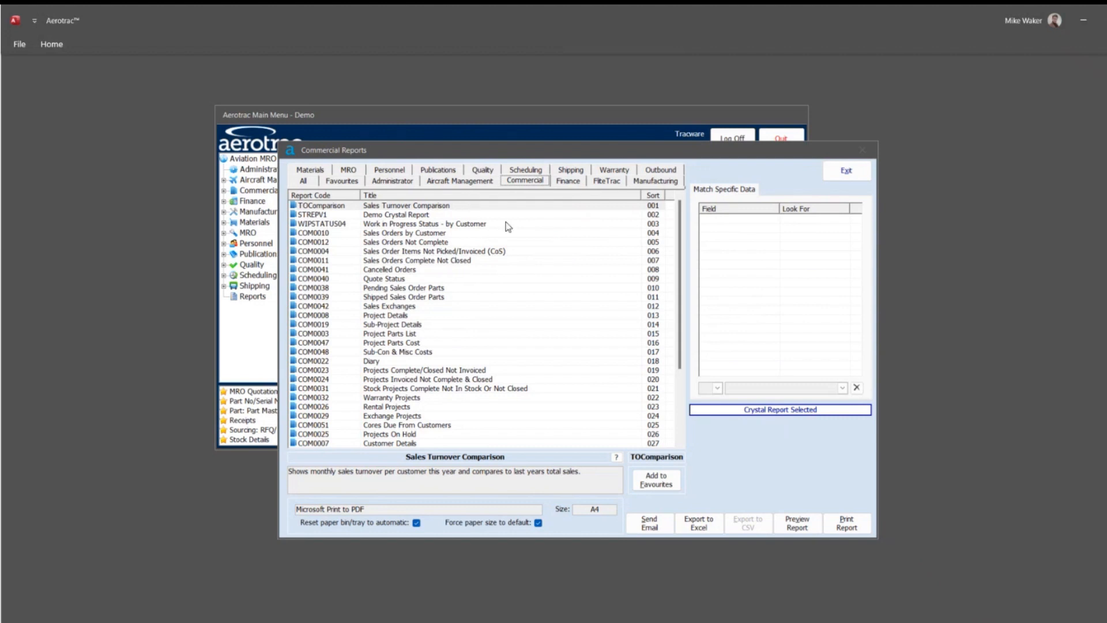
{"action": "left_click", "coordinate": [311, 182]}
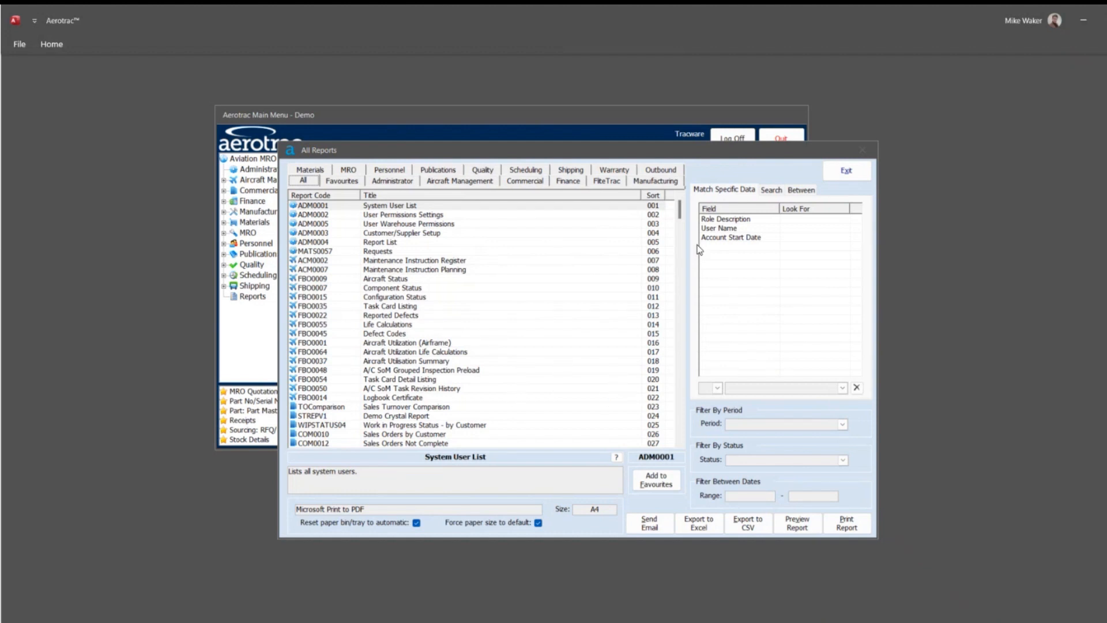
{"action": "mouse_move", "coordinate": [679, 212]}
{"action": "left_mouse_down"}
{"action": "mouse_move", "coordinate": [680, 441]}
{"action": "mouse_move", "coordinate": [685, 208]}
{"action": "left_mouse_up"}
{"action": "left_click", "coordinate": [324, 172]}
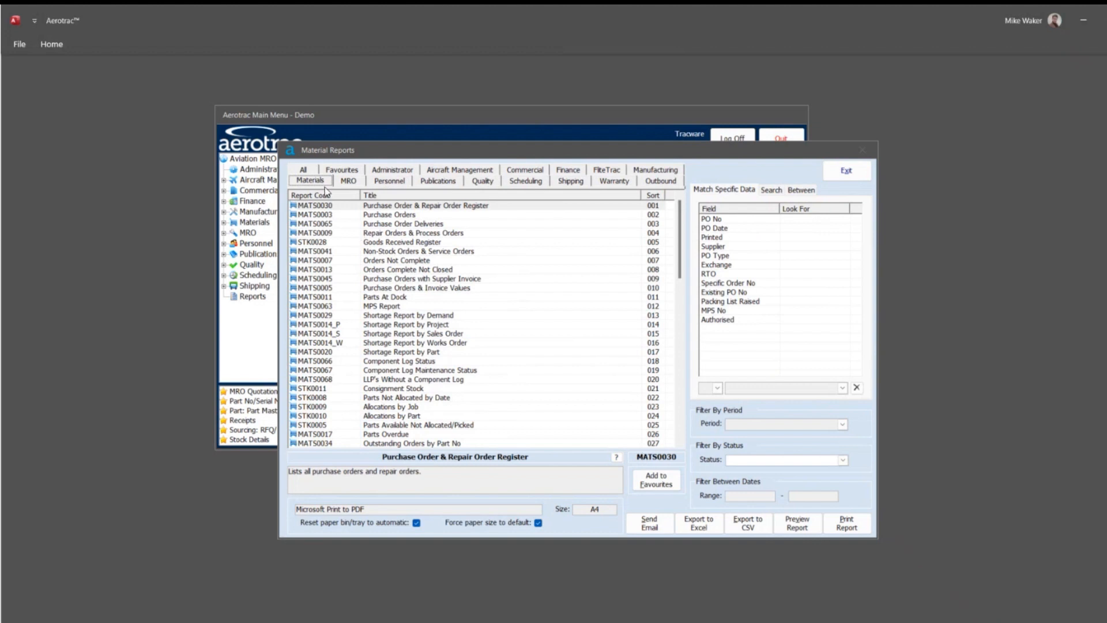
{"action": "left_click", "coordinate": [304, 170]}
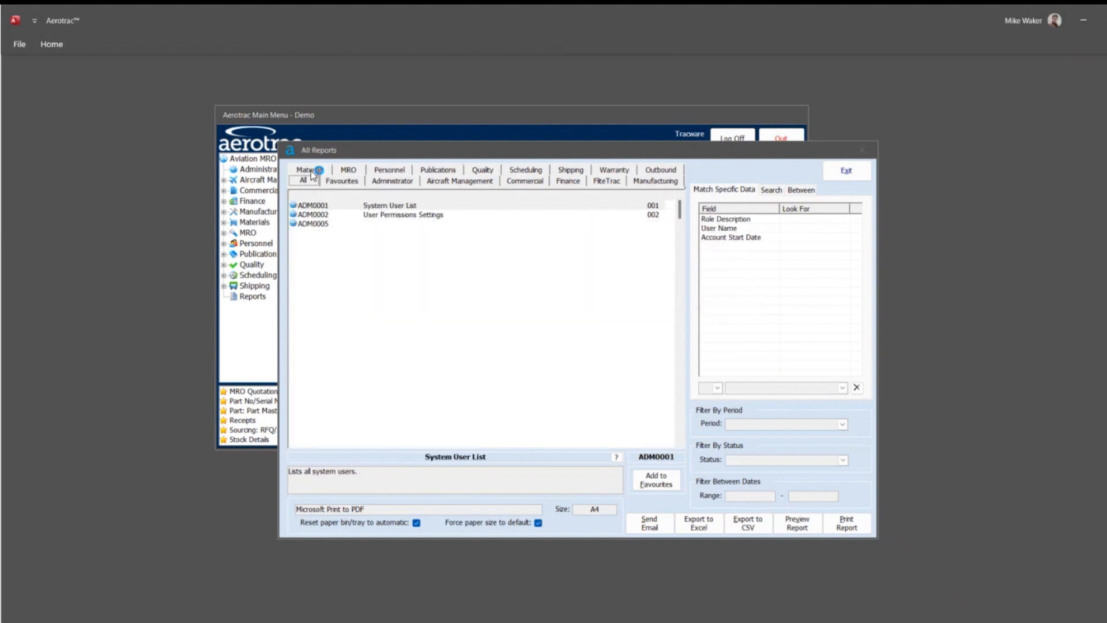
- Search all reports for "*purchase" and select the Purchase Orders report MATS0003 from the matches
{"action": "left_click", "coordinate": [617, 458]}
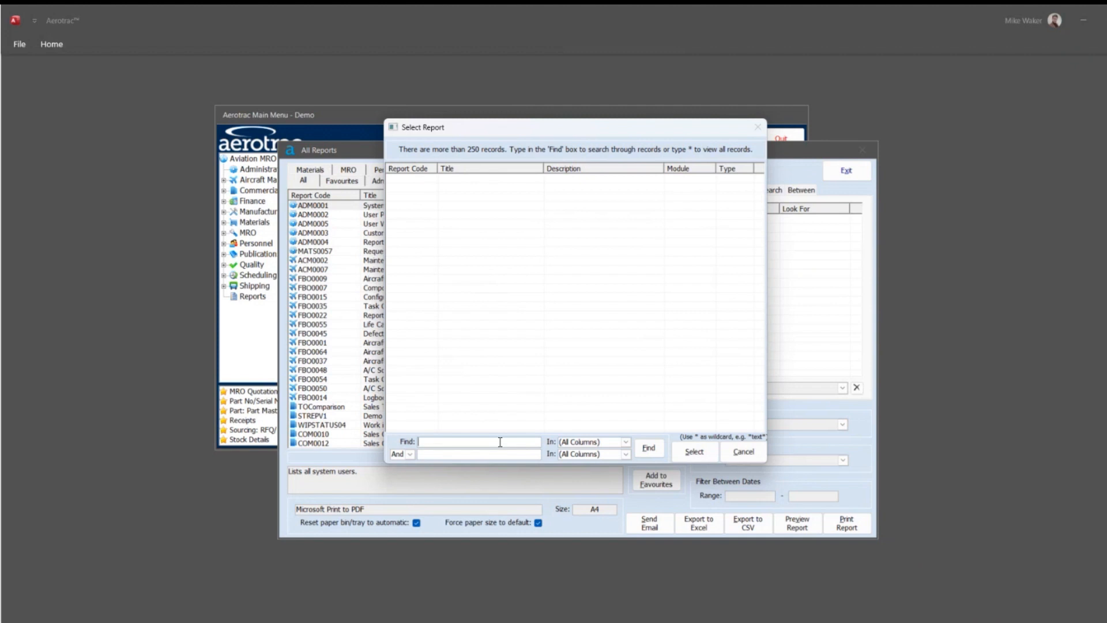
{"action": "type", "text": "*"}
{"action": "type", "text": "purchase"}
{"action": "key", "text": "Return"}
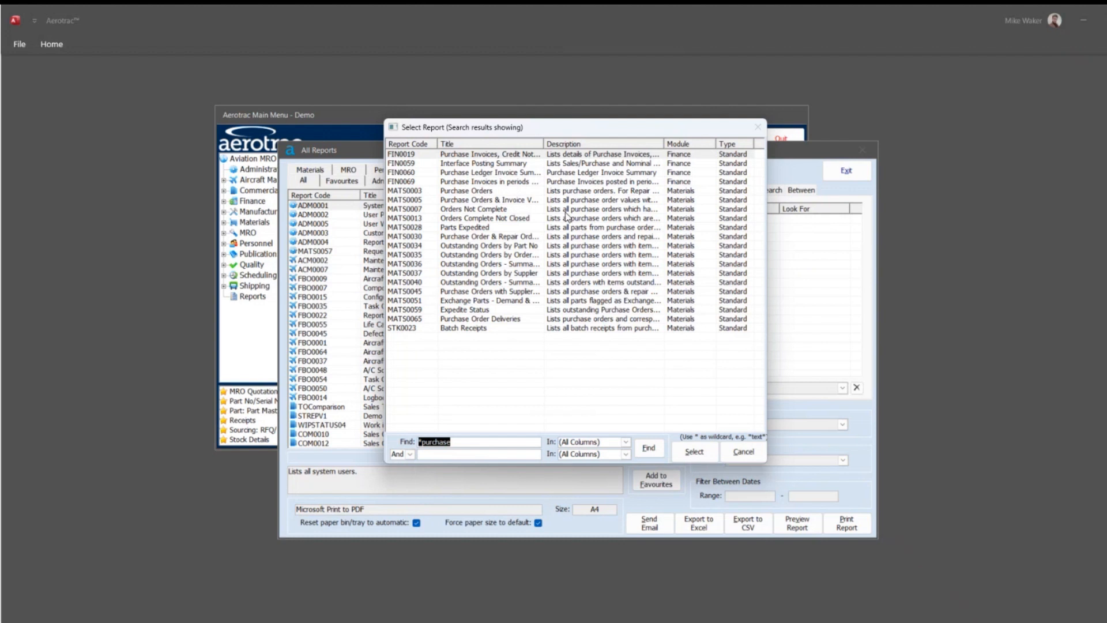
{"action": "double_click", "coordinate": [467, 192]}
{"action": "double_click", "coordinate": [466, 191]}
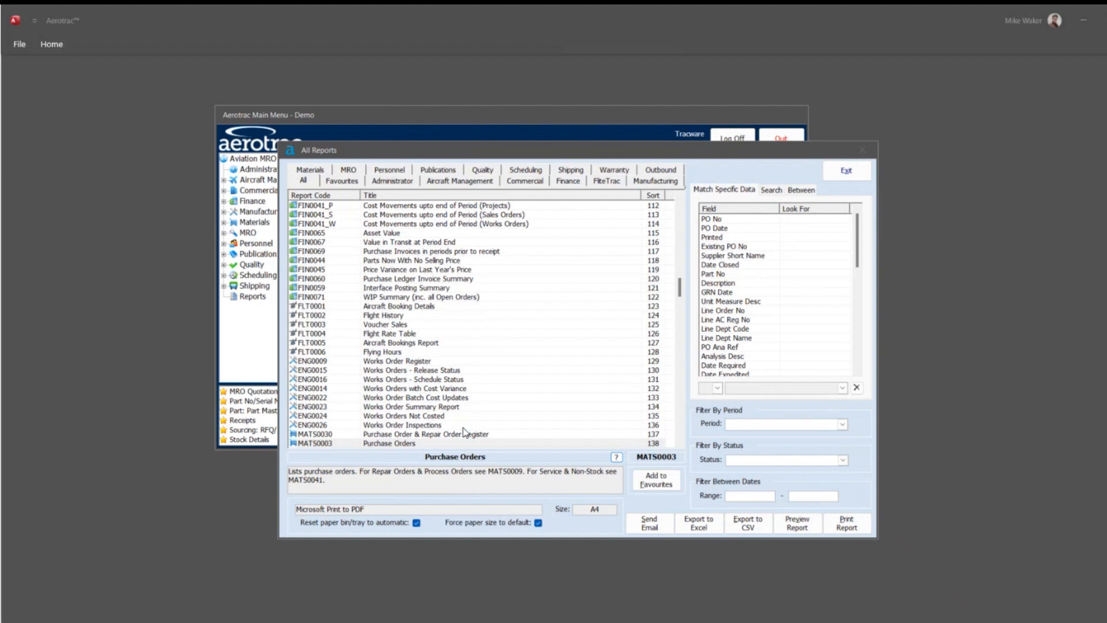
- Add the Purchase Orders report MATS0003 to the favourites
{"action": "double_click", "coordinate": [399, 446]}
{"action": "left_click", "coordinate": [381, 444]}
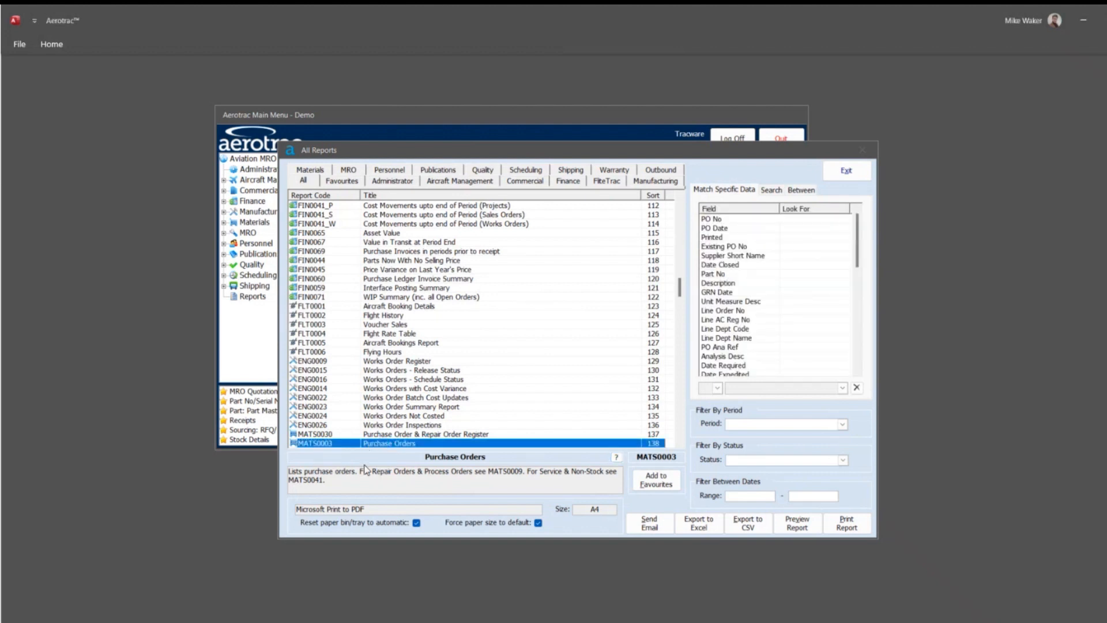
{"action": "left_click", "coordinate": [663, 486]}
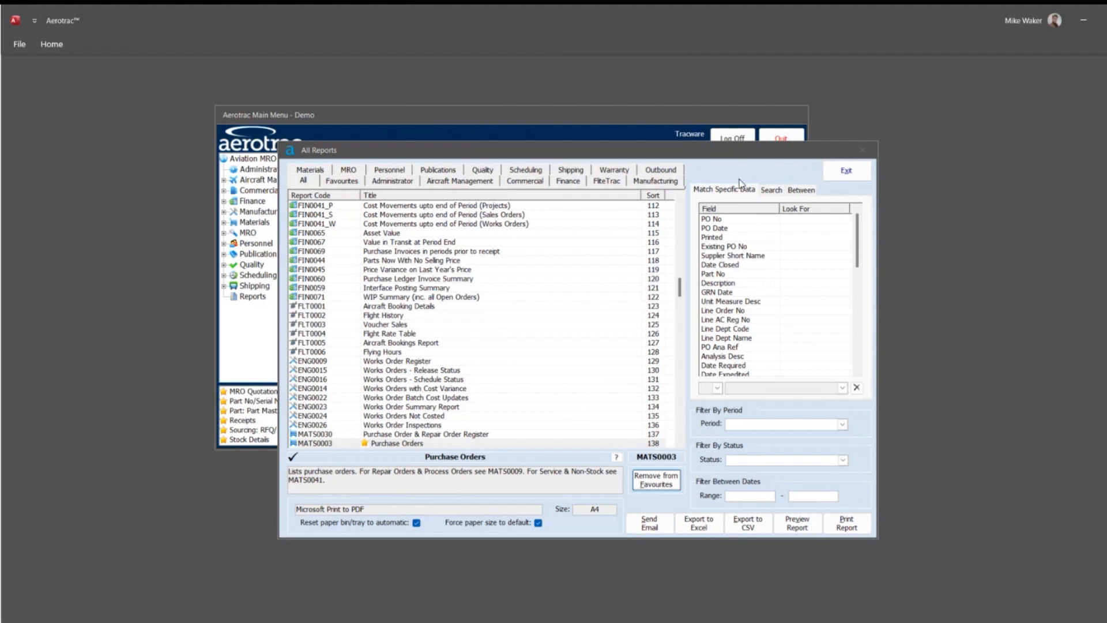
- View the favourite reports, and close and reopen the reports window to check which category it starts on
{"action": "left_click", "coordinate": [340, 181]}
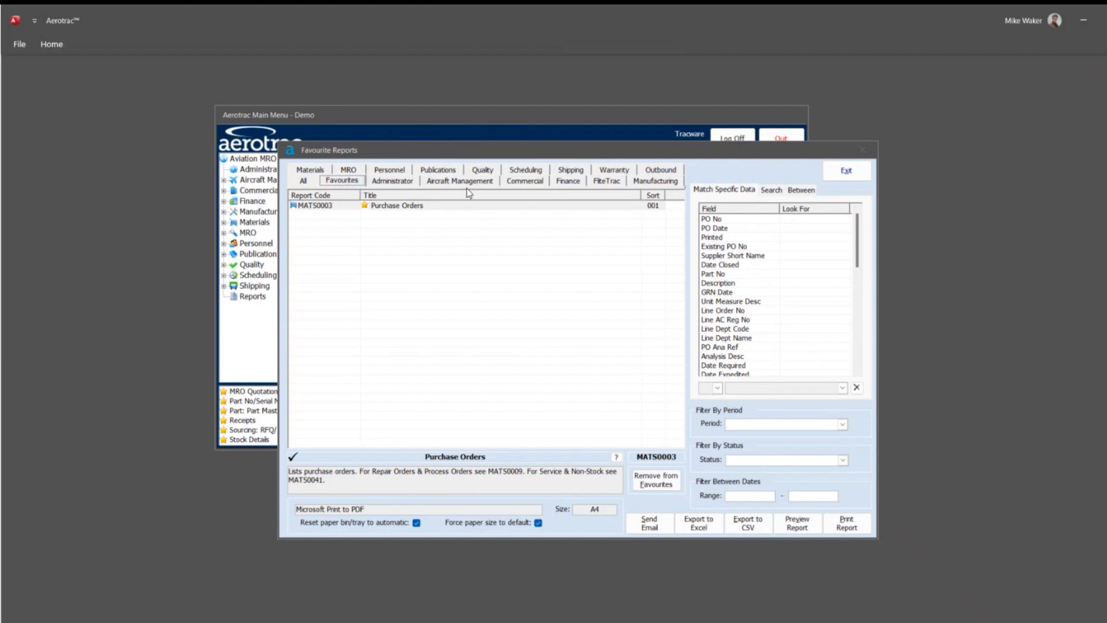
{"action": "left_click", "coordinate": [309, 183]}
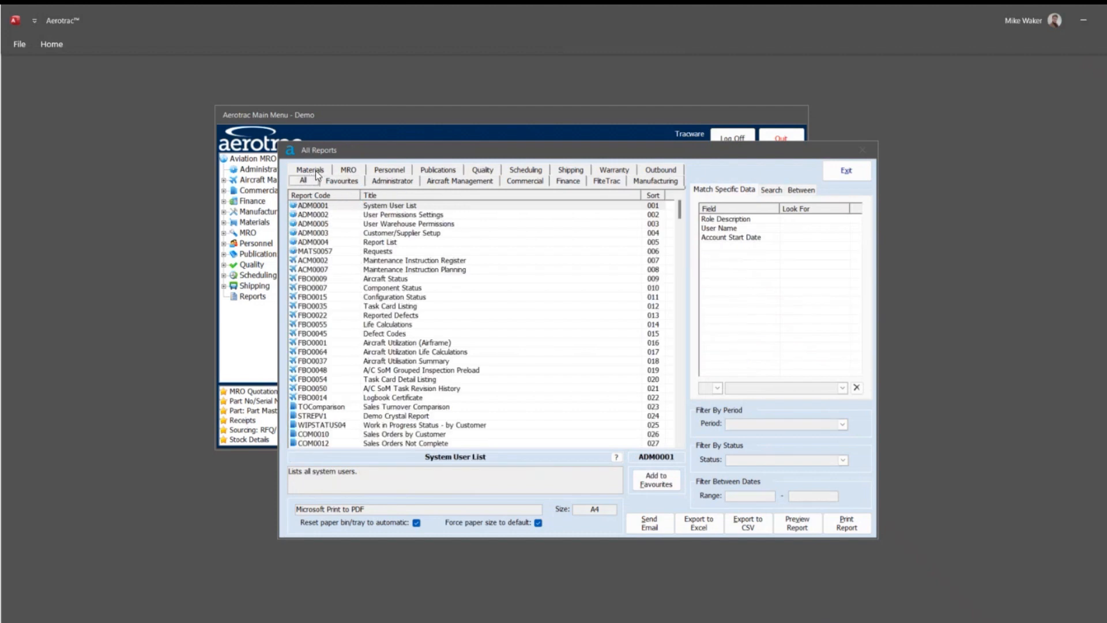
{"action": "left_click", "coordinate": [845, 172]}
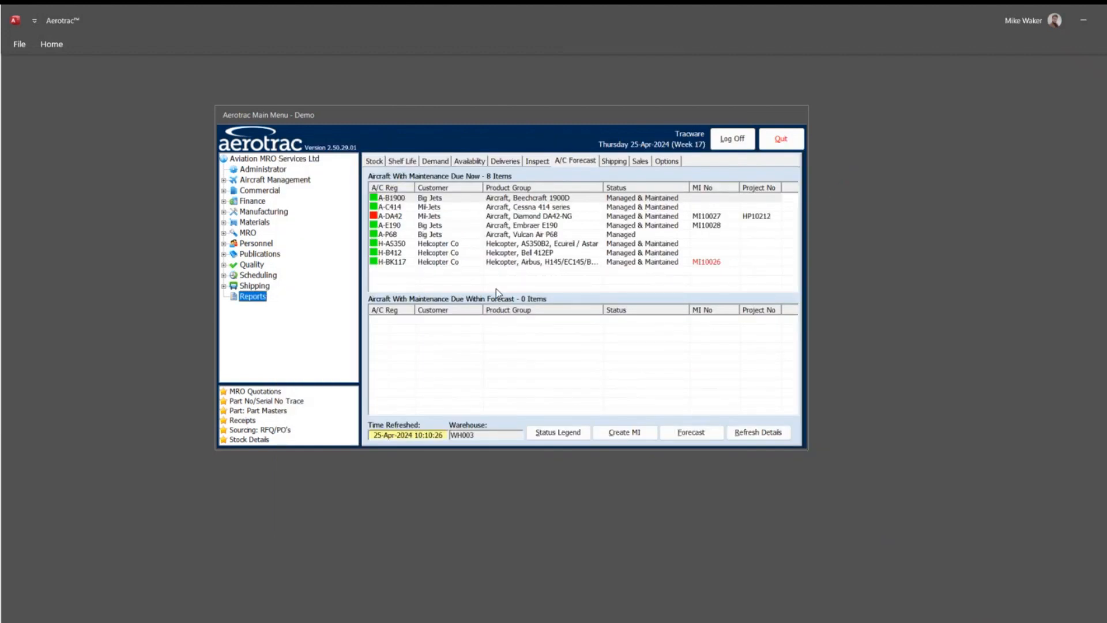
{"action": "left_click", "coordinate": [259, 298]}
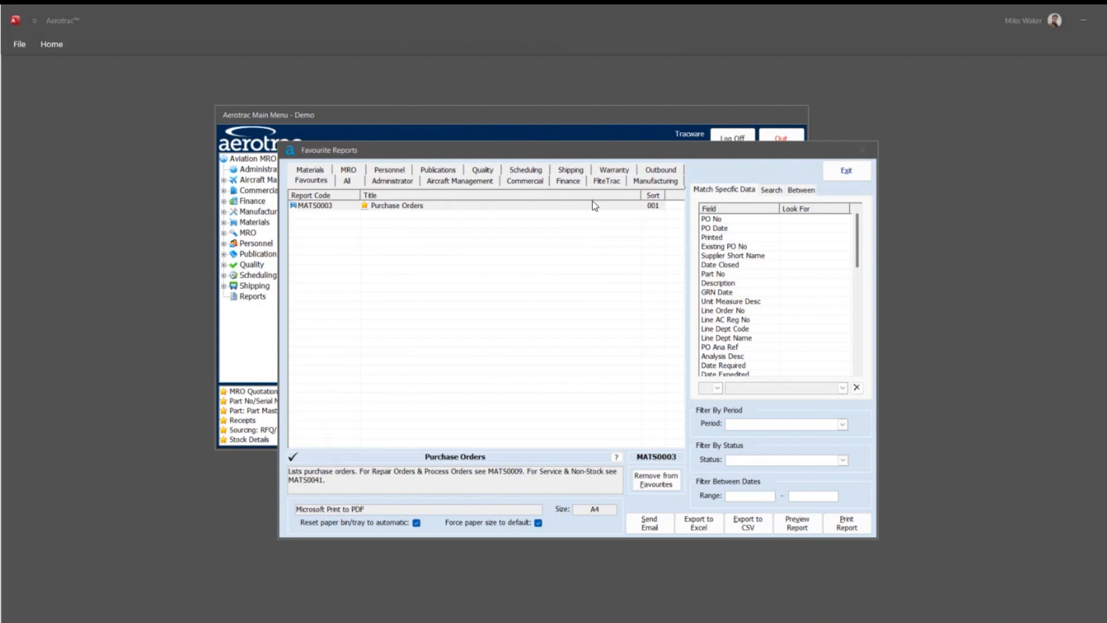
- Preview the Purchase Orders report from the favourites and maximise the preview window
{"action": "left_click", "coordinate": [396, 205]}
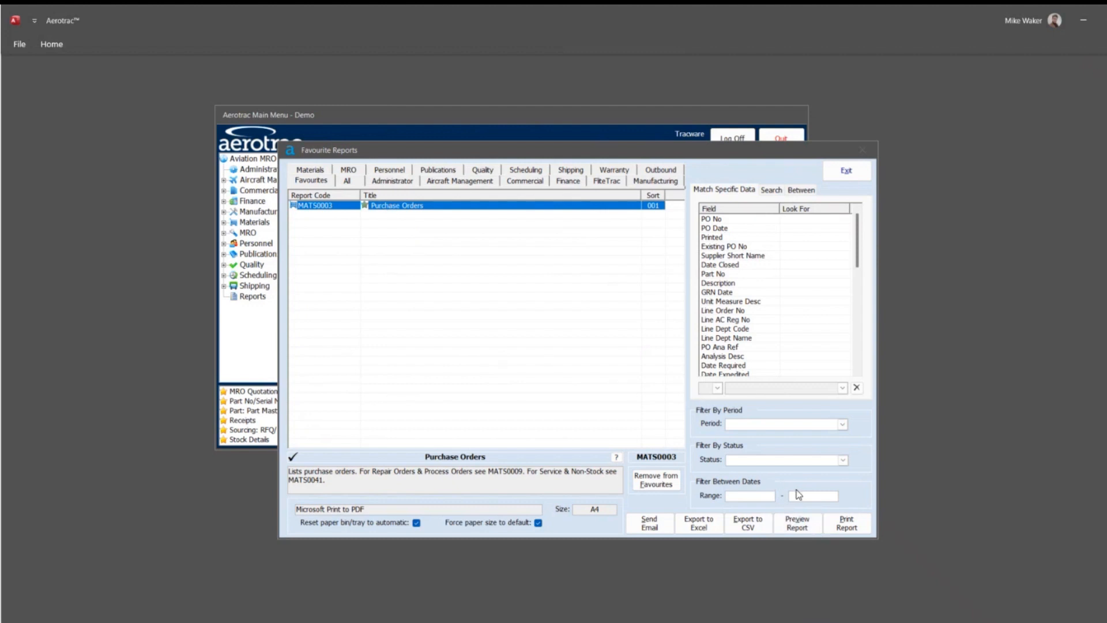
{"action": "left_click", "coordinate": [792, 527]}
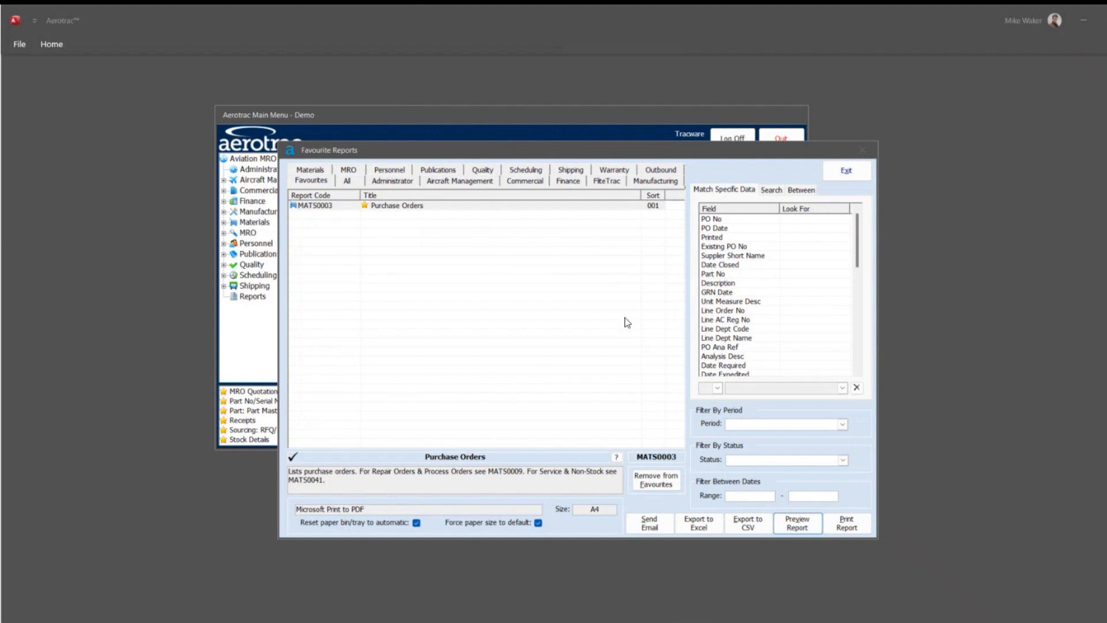
{"action": "left_click", "coordinate": [655, 533]}
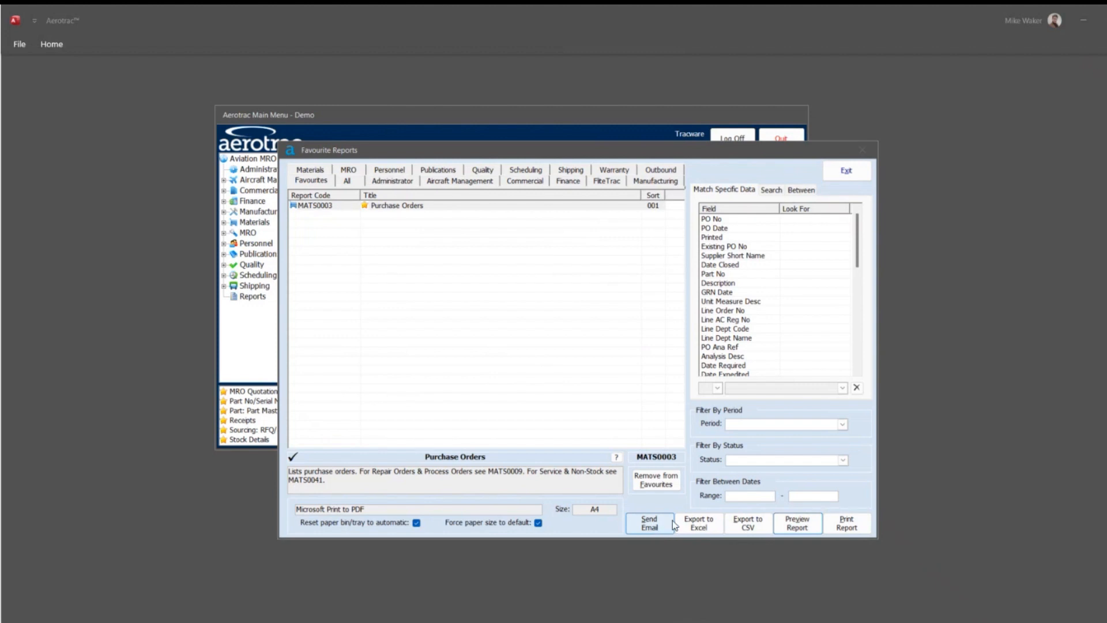
{"action": "left_click", "coordinate": [711, 528]}
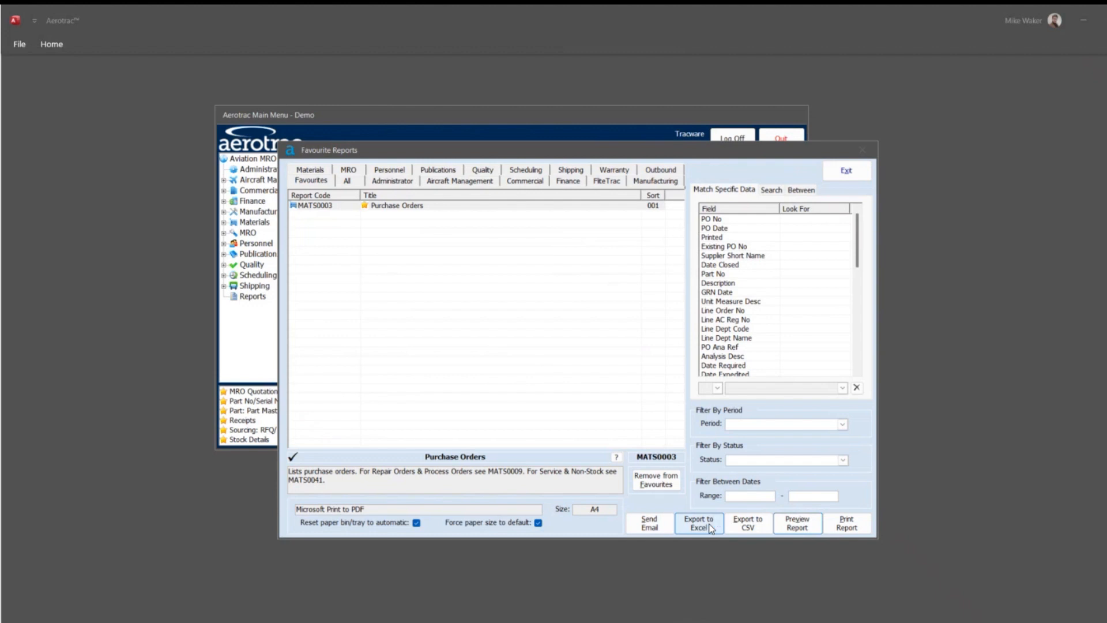
{"action": "left_click", "coordinate": [750, 528]}
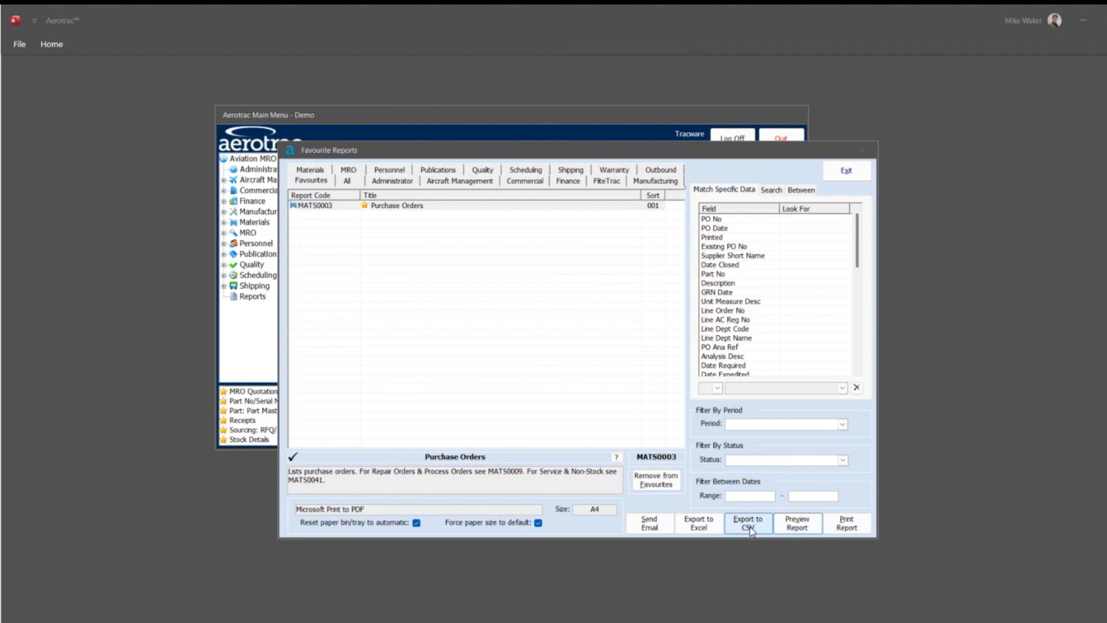
{"action": "left_click", "coordinate": [793, 530]}
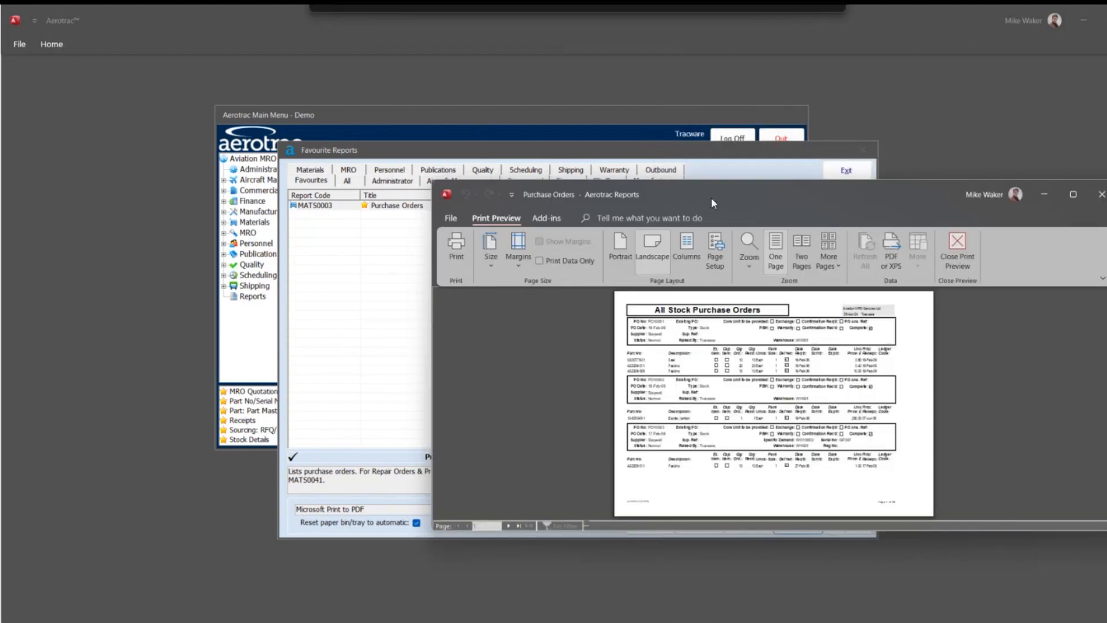
{"action": "left_click_drag", "start_coordinate": [711, 197], "coordinate": [551, 119]}
{"action": "left_click", "coordinate": [871, 127]}
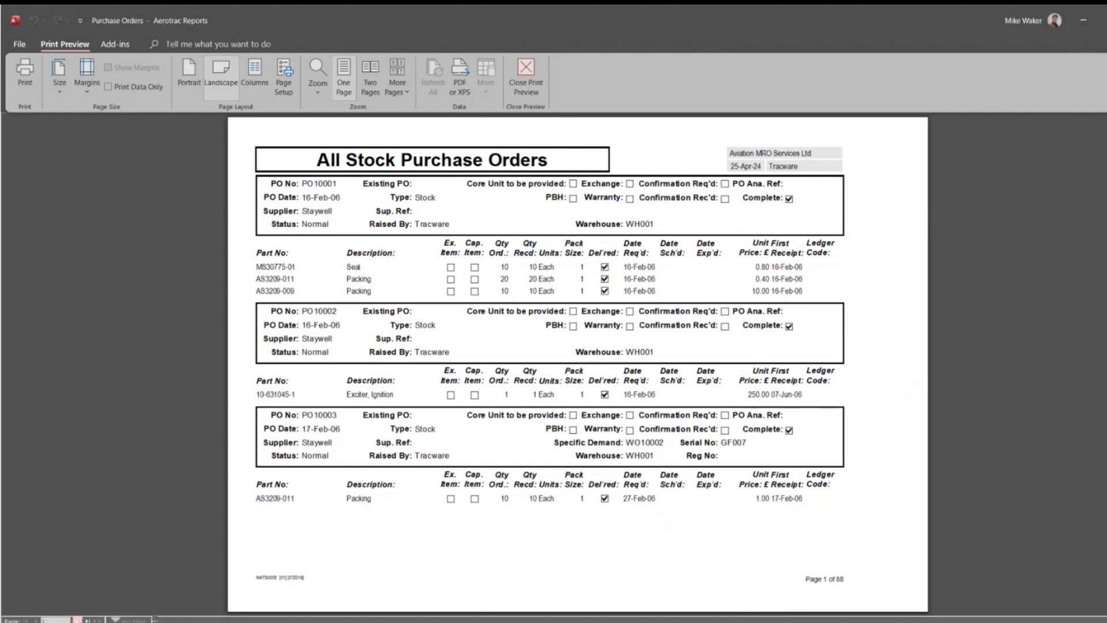
- Page forward through the previewed stock purchase orders and close the print preview
{"action": "left_click", "coordinate": [77, 619]}
{"action": "left_click", "coordinate": [78, 620]}
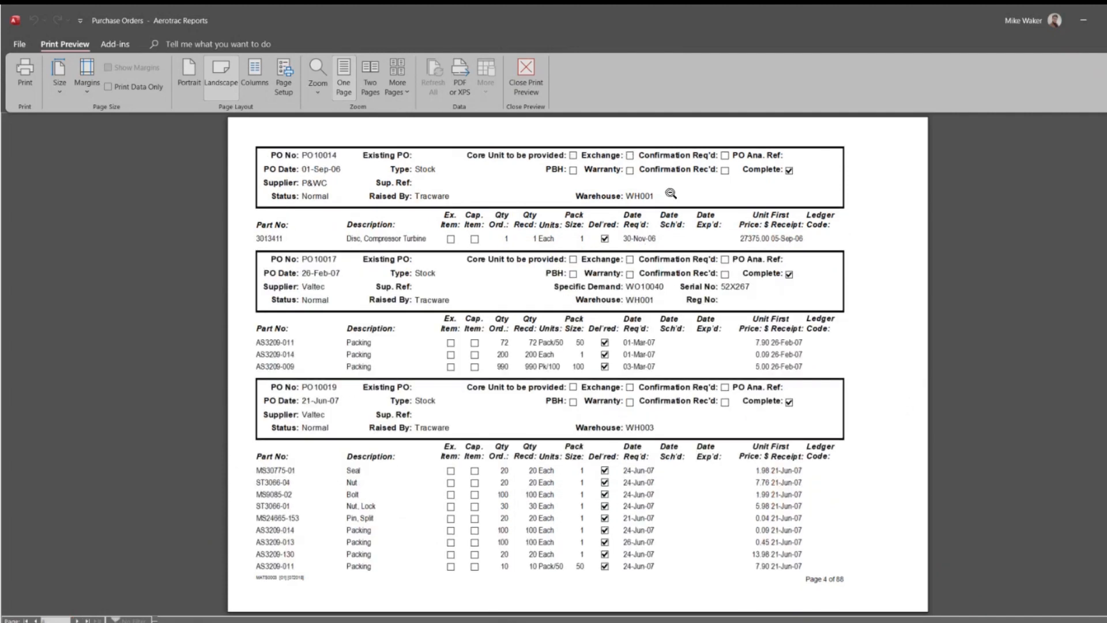
{"action": "left_click", "coordinate": [534, 83]}
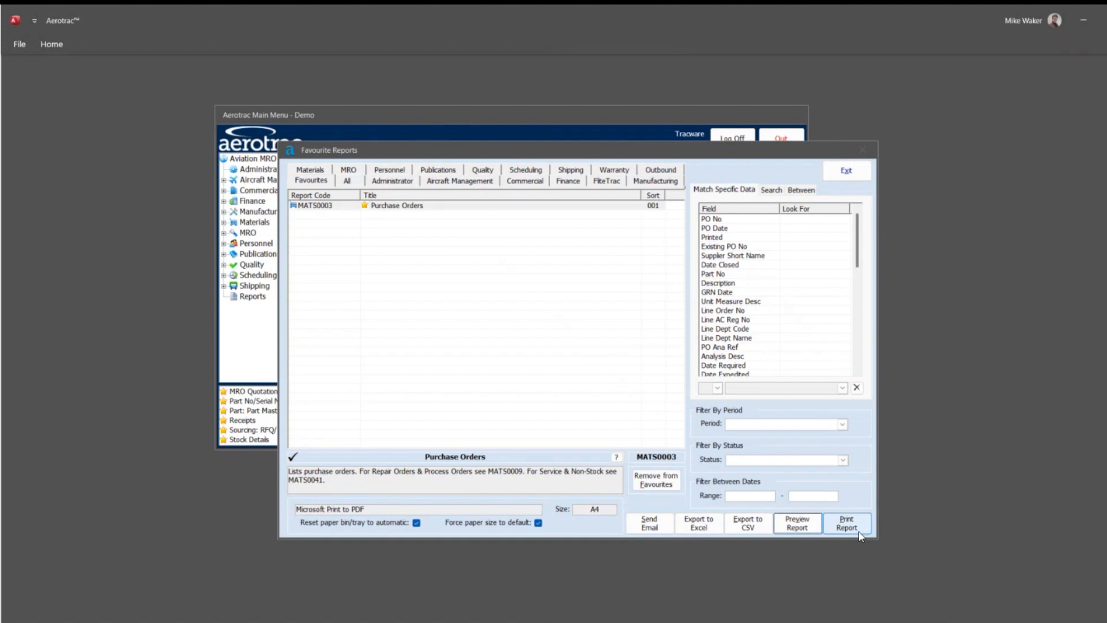
{"action": "left_click", "coordinate": [860, 531]}
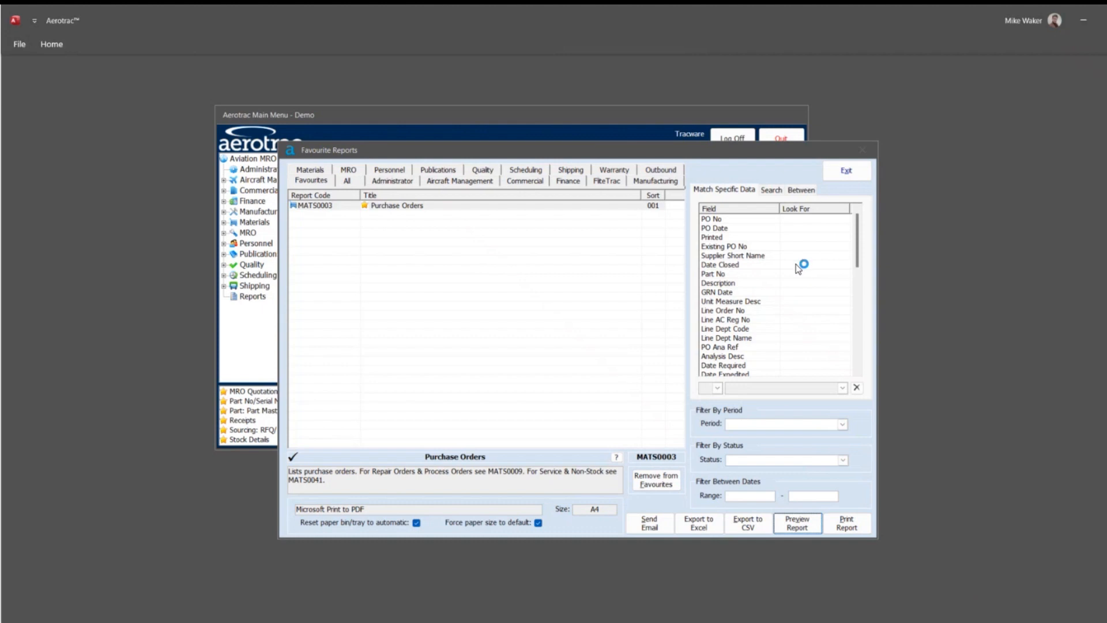
- Examine the fields available for matching specific data in the Purchase Orders report, from PO No down past Period Required
{"action": "left_click", "coordinate": [740, 219]}
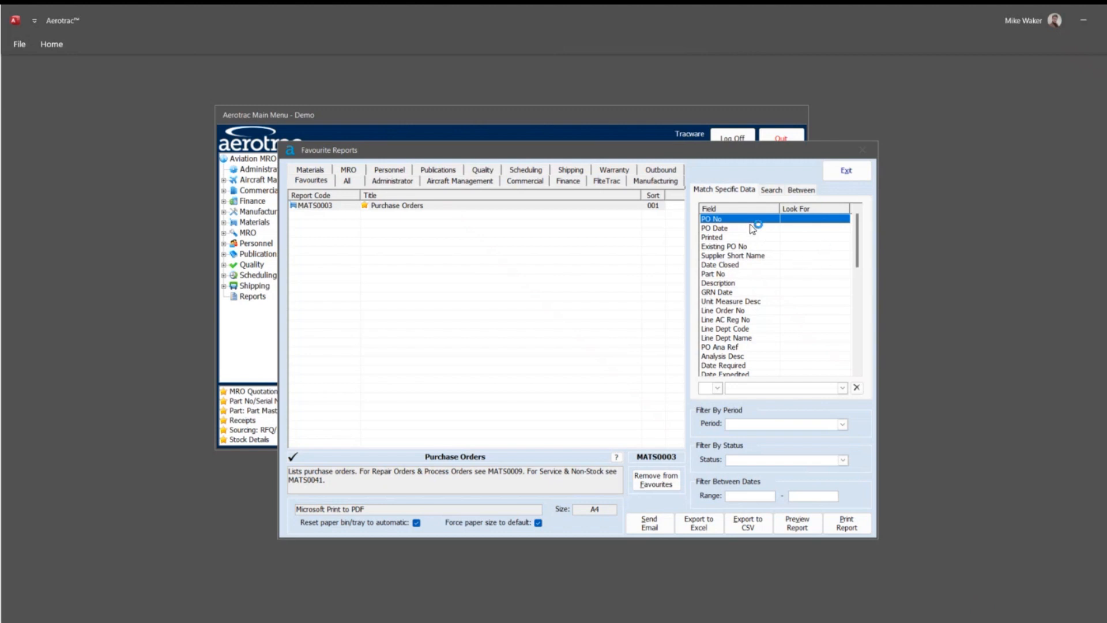
{"action": "key", "text": "Down"}
{"action": "key", "text": "Down"}
{"action": "key", "text": "Down"}
{"action": "key", "text": "Down"}
{"action": "key", "text": "Down"}
{"action": "key", "text": "Down"}
{"action": "key", "text": "Down"}
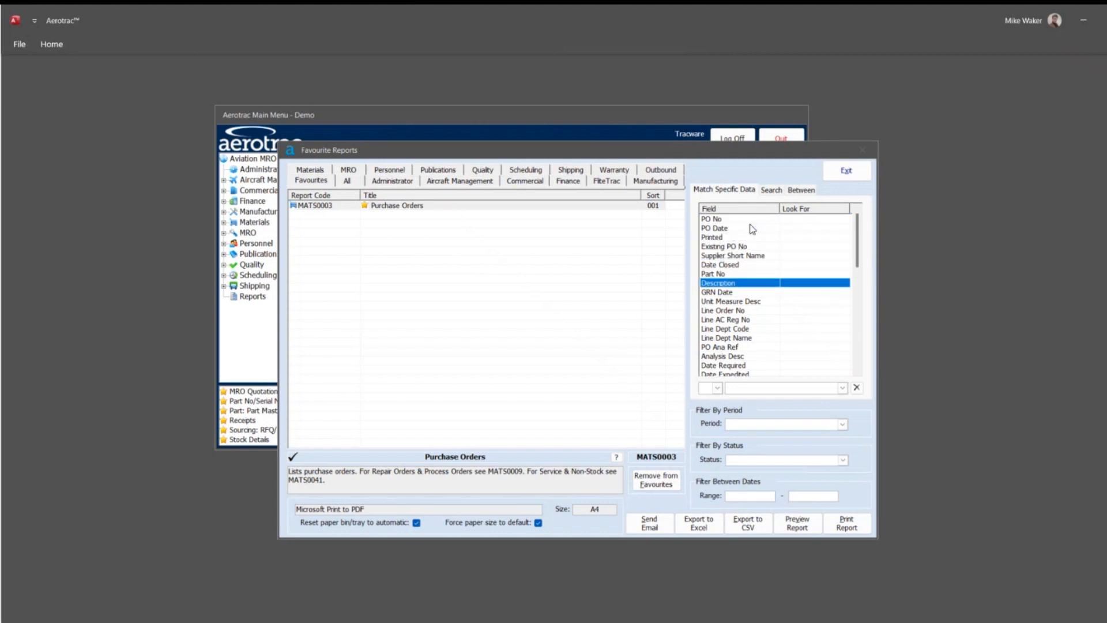
{"action": "key", "text": "Down"}
{"action": "key", "text": "Down"}
{"action": "key", "text": "Down"}
{"action": "key", "text": "Down"}
{"action": "key", "text": "Down"}
{"action": "key", "text": "Down"}
{"action": "key", "text": "Down"}
{"action": "key", "text": "Down"}
{"action": "key", "text": "Down"}
{"action": "key", "text": "Down"}
{"action": "key", "text": "Down"}
{"action": "key", "text": "Down"}
{"action": "scroll", "coordinate": [751, 306], "scroll_direction": "down", "scroll_amount": 5}
{"action": "scroll", "coordinate": [750, 328], "scroll_direction": "down", "scroll_amount": 5}
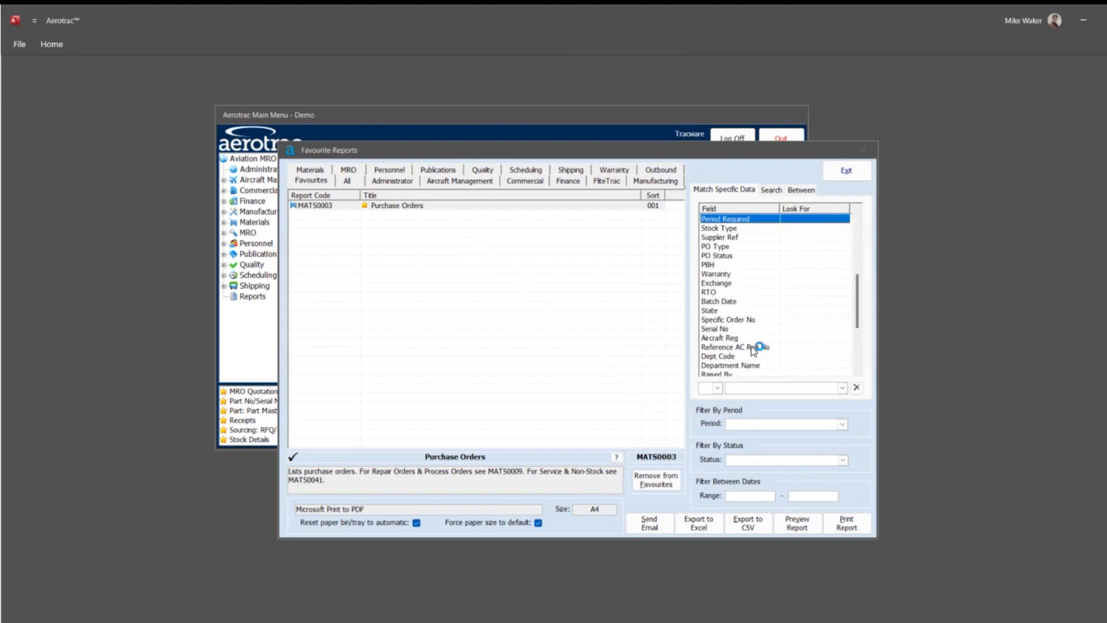
{"action": "left_click", "coordinate": [756, 531]}
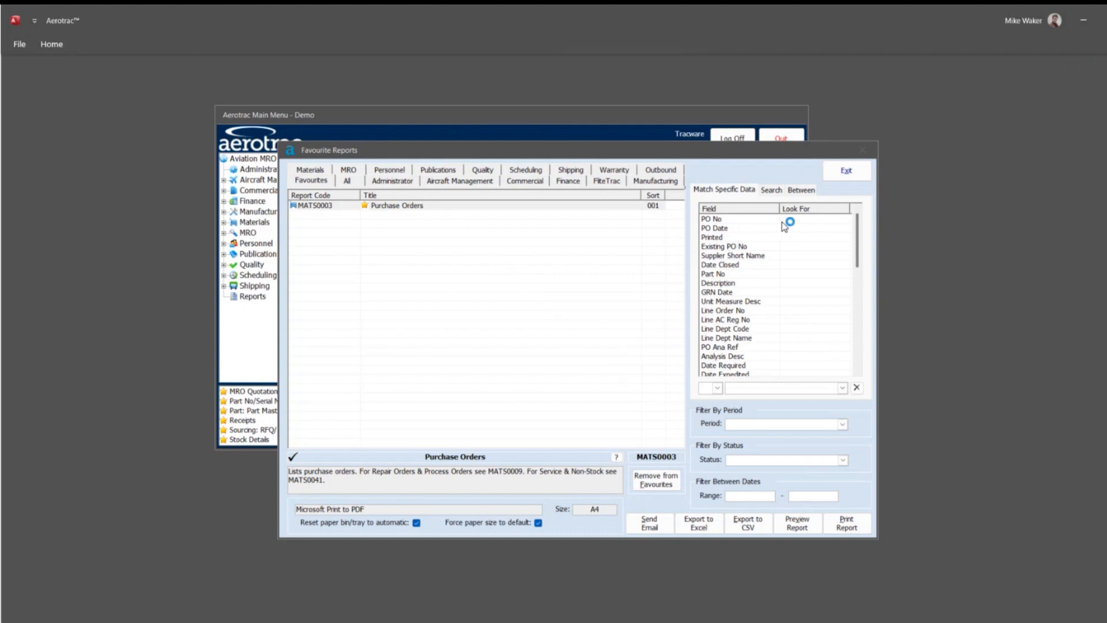
- Add a GRN Date criterion to the Purchase Orders report using the = operator with no value
{"action": "left_click", "coordinate": [733, 298]}
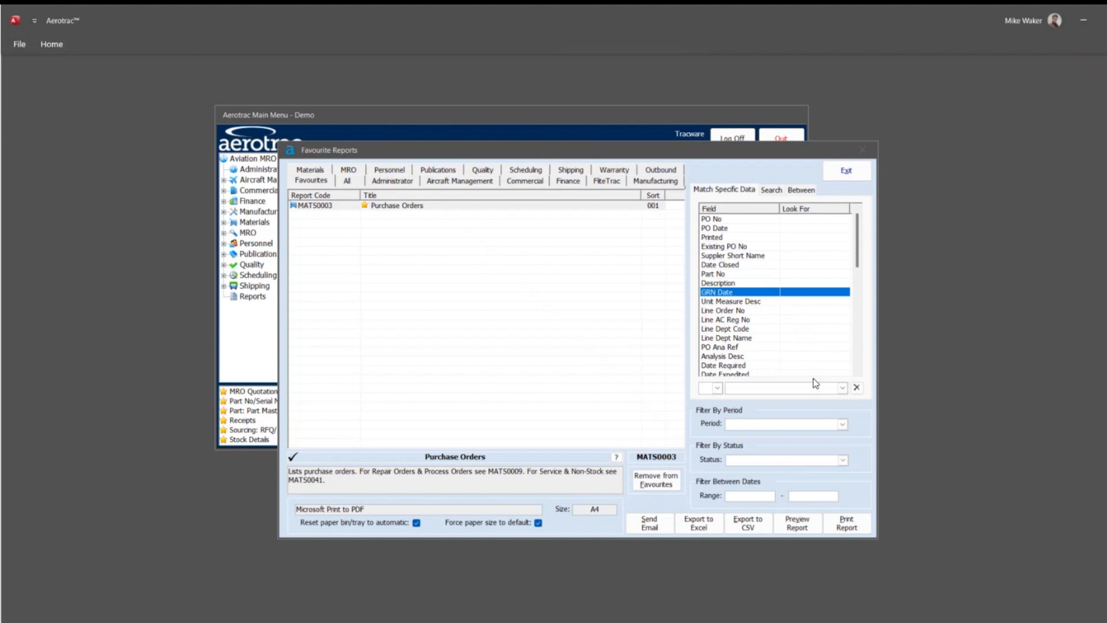
{"action": "left_click", "coordinate": [717, 389]}
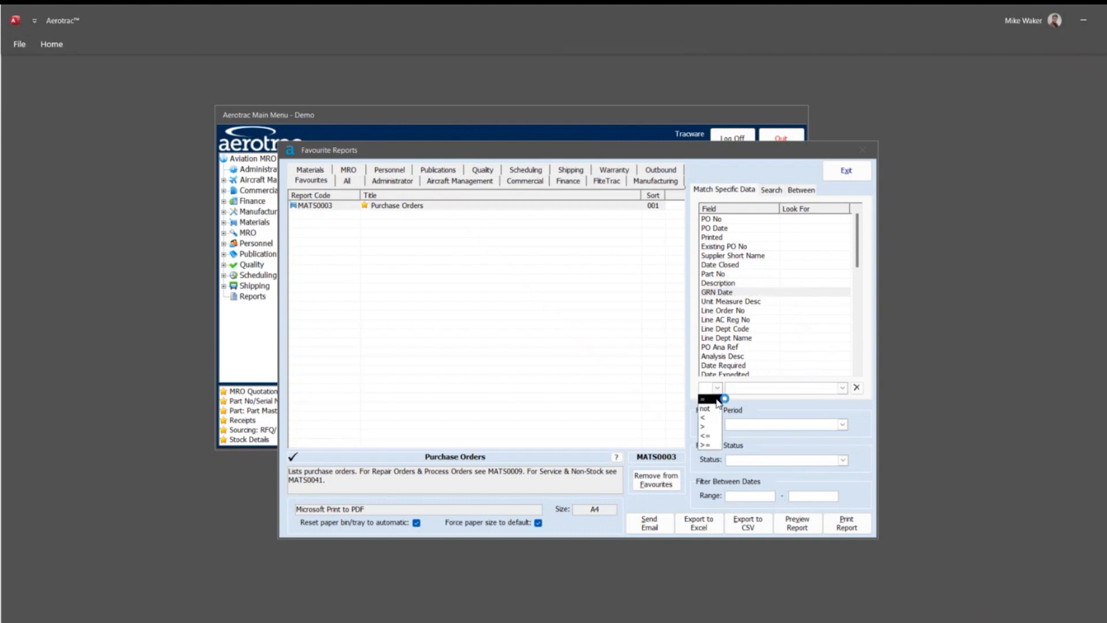
{"action": "left_click", "coordinate": [721, 397]}
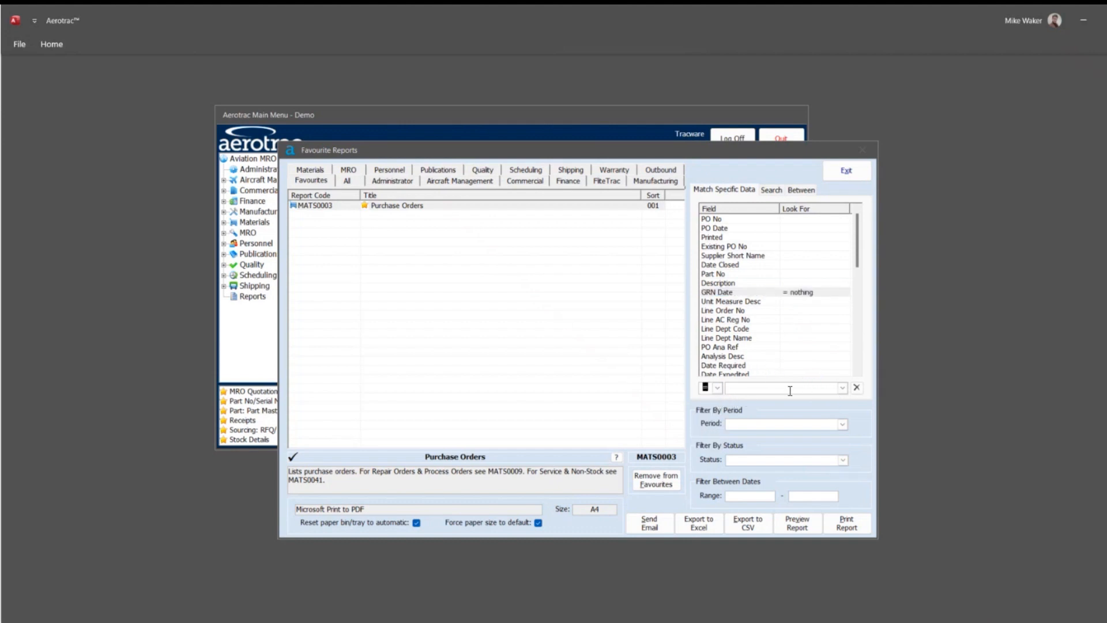
- Limit the Purchase Orders report to a GRN Date <= 25/04/2023, preview it and close the preview
{"action": "left_click", "coordinate": [717, 388]}
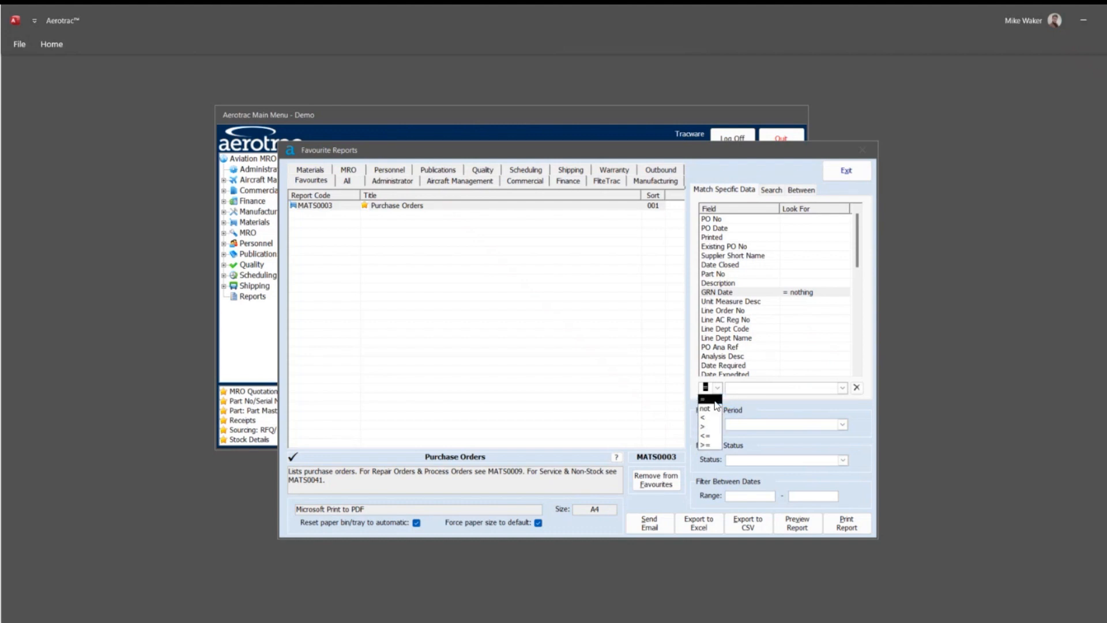
{"action": "left_click", "coordinate": [715, 435]}
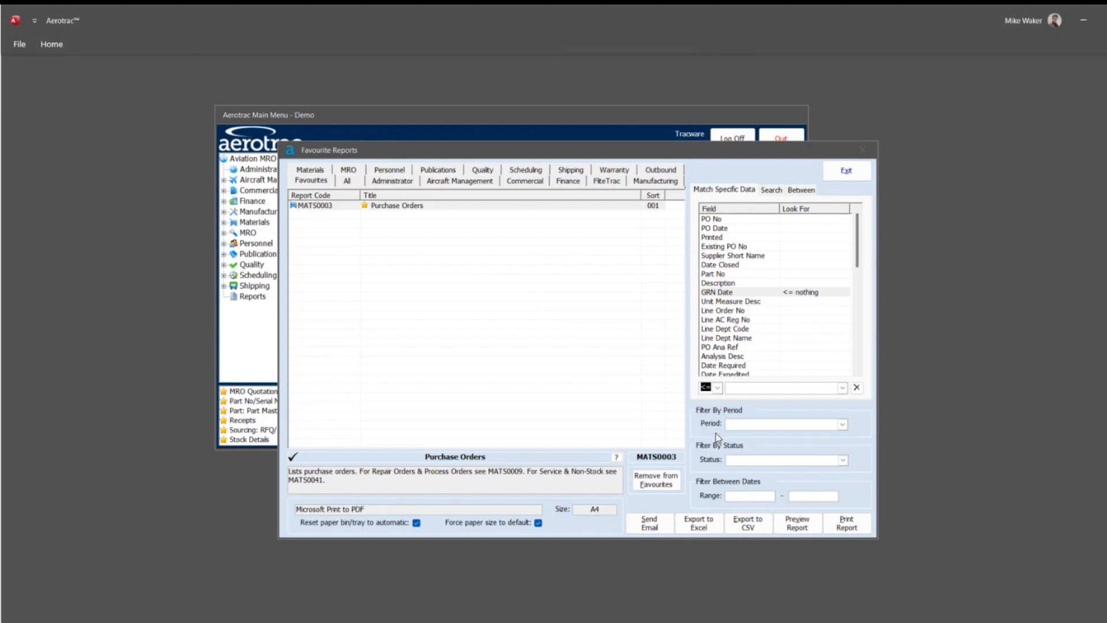
{"action": "left_click", "coordinate": [807, 385]}
{"action": "type", "text": "25/04/"}
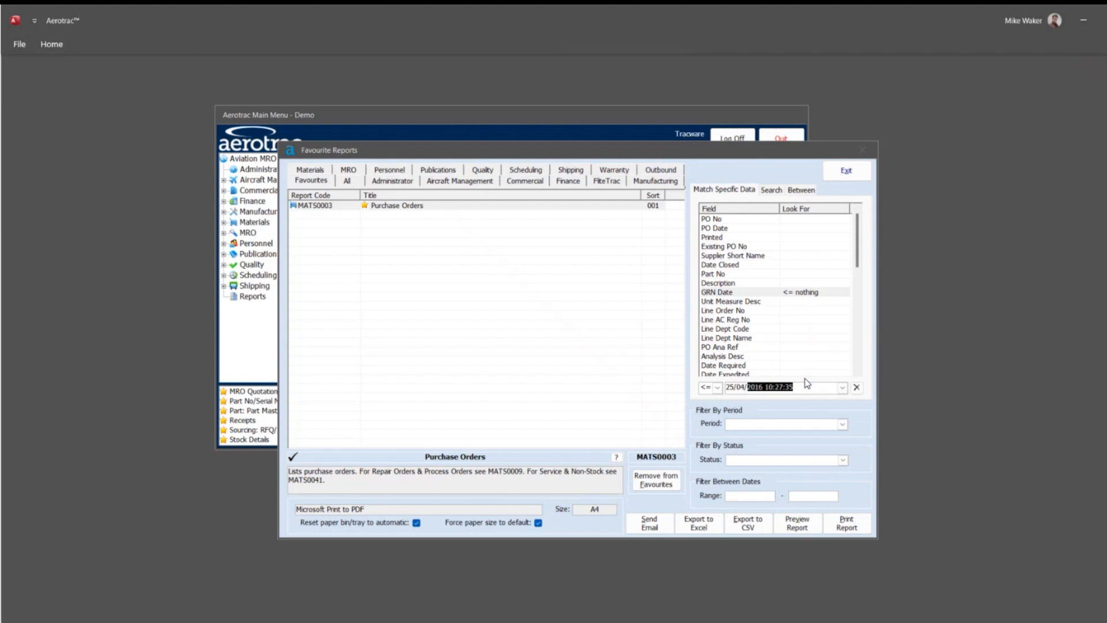
{"action": "type", "text": "2023"}
{"action": "key", "text": "Return"}
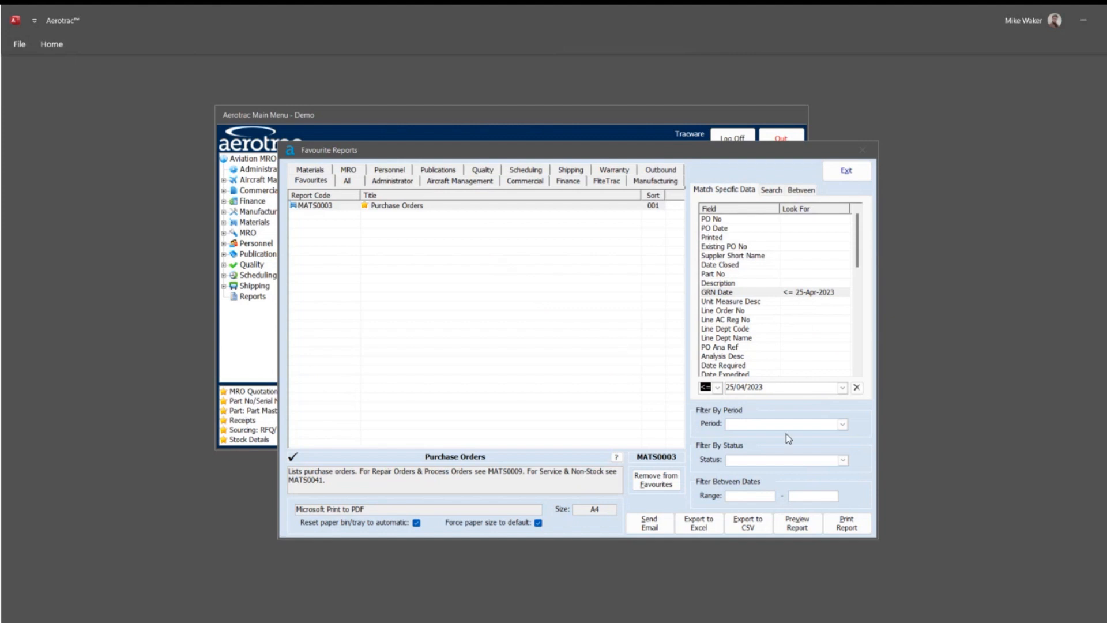
{"action": "left_click", "coordinate": [806, 524]}
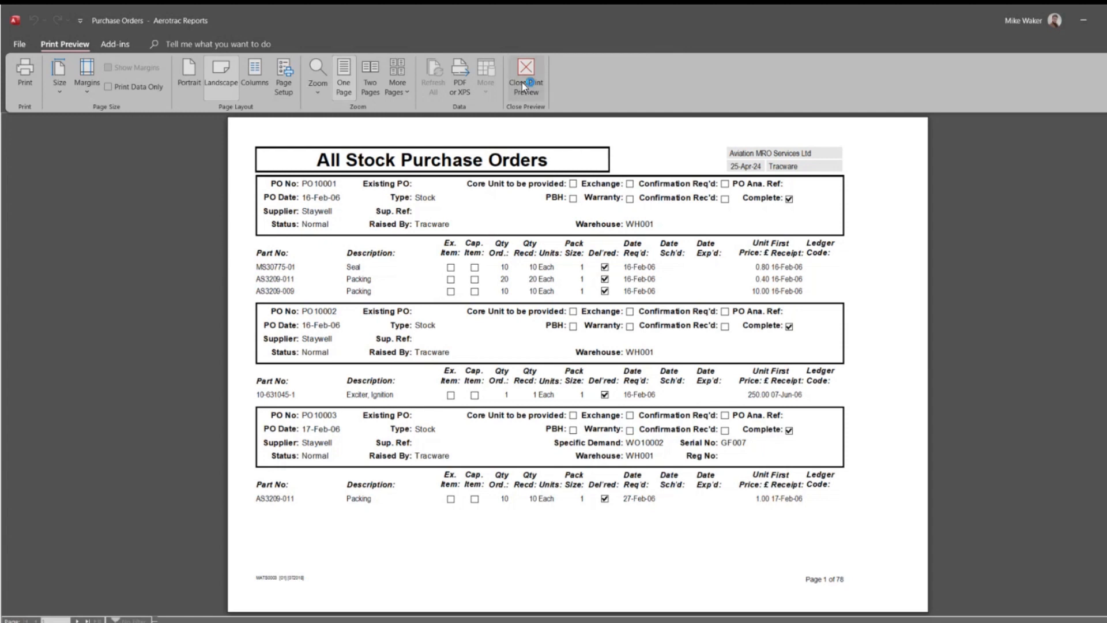
{"action": "left_click", "coordinate": [523, 85]}
- Clear the GRN Date criterion and set it to = with no value
{"action": "left_click", "coordinate": [796, 294]}
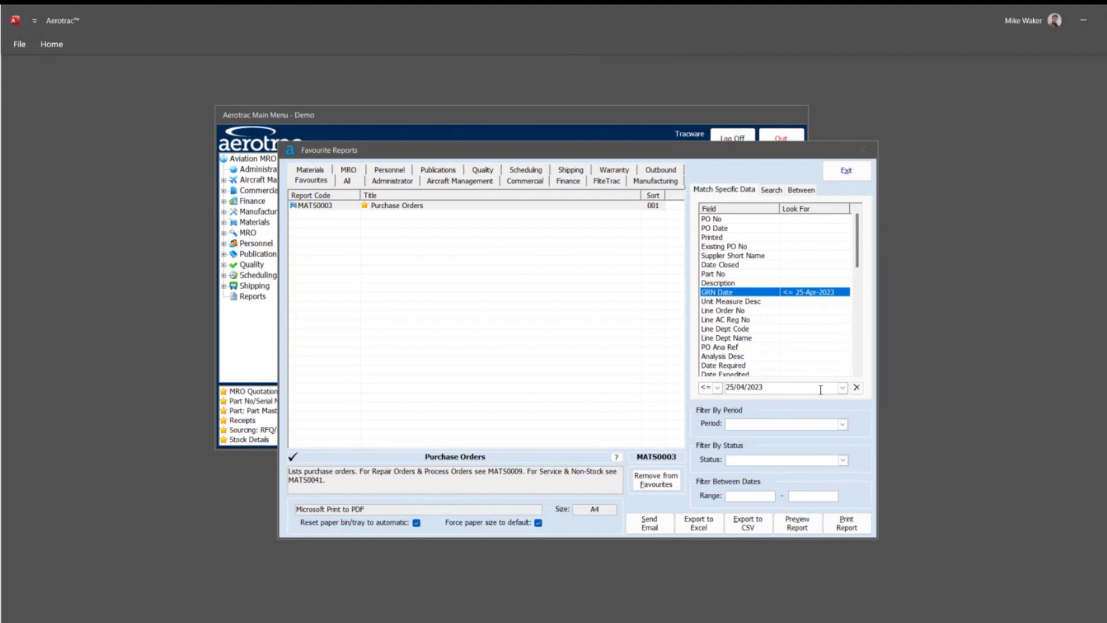
{"action": "left_click", "coordinate": [856, 388]}
{"action": "left_click", "coordinate": [718, 388]}
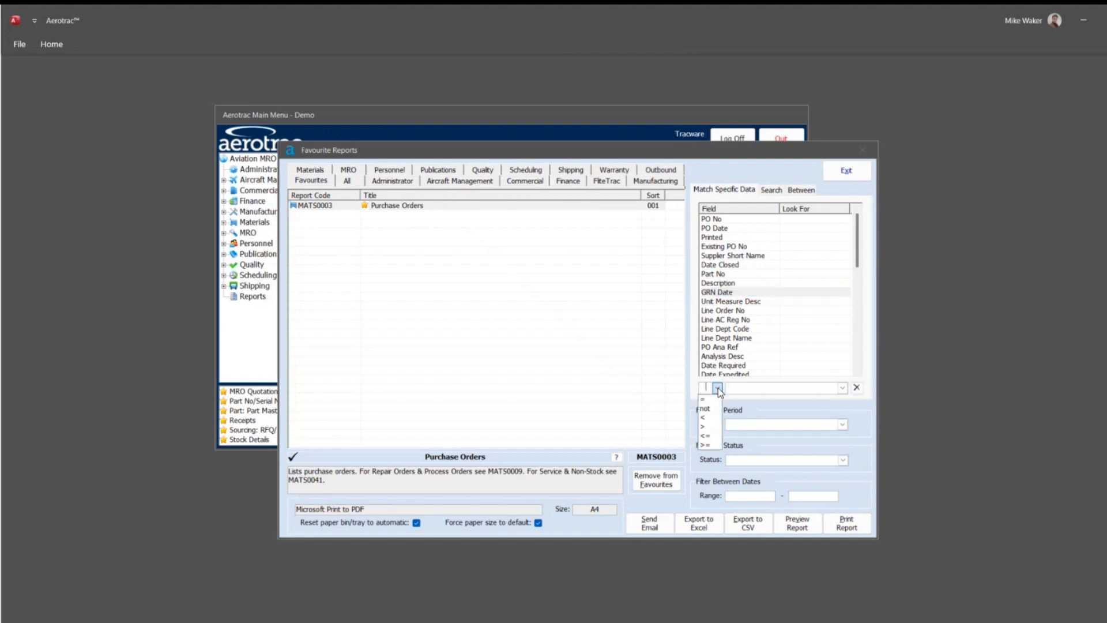
{"action": "left_click", "coordinate": [708, 399]}
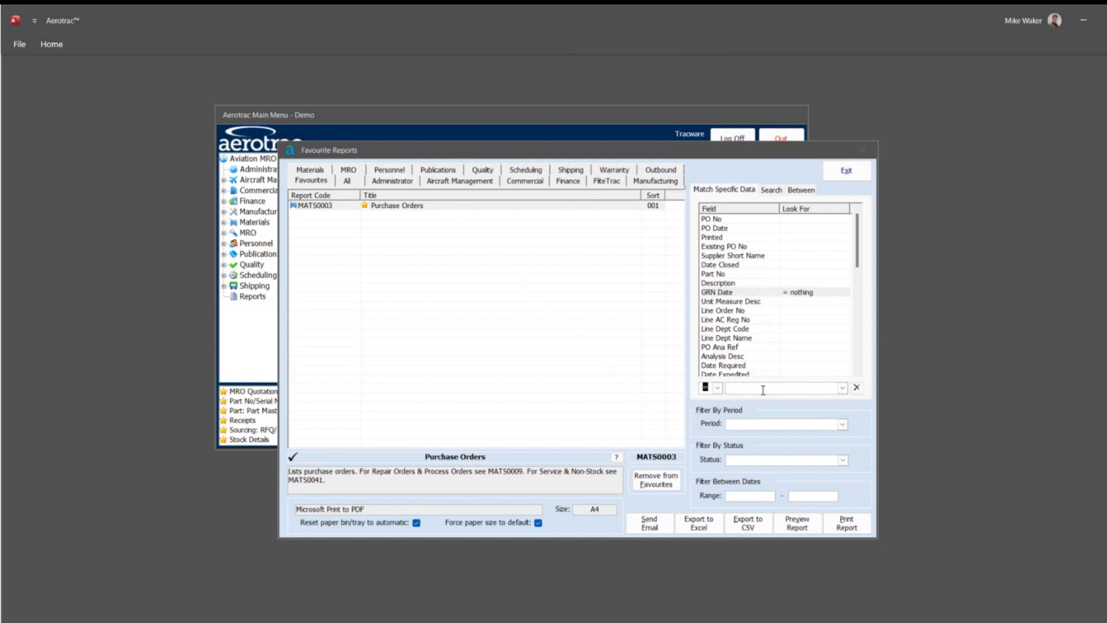
{"action": "left_click", "coordinate": [796, 295]}
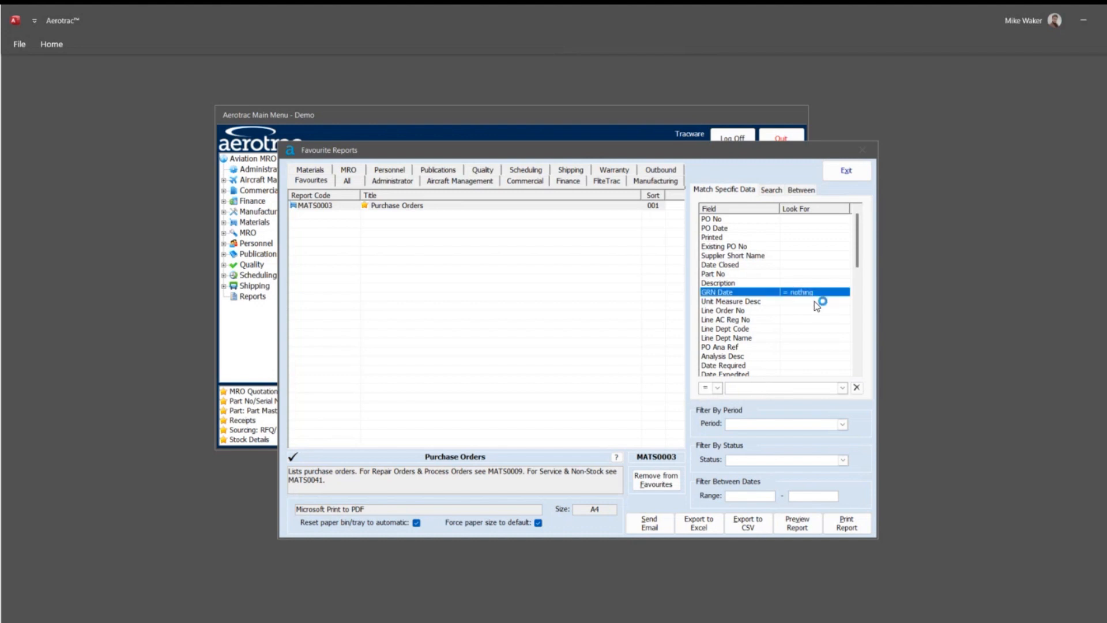
- Preview the Purchase Orders report for lines without a GRN Date and close the print preview
{"action": "left_click", "coordinate": [794, 529]}
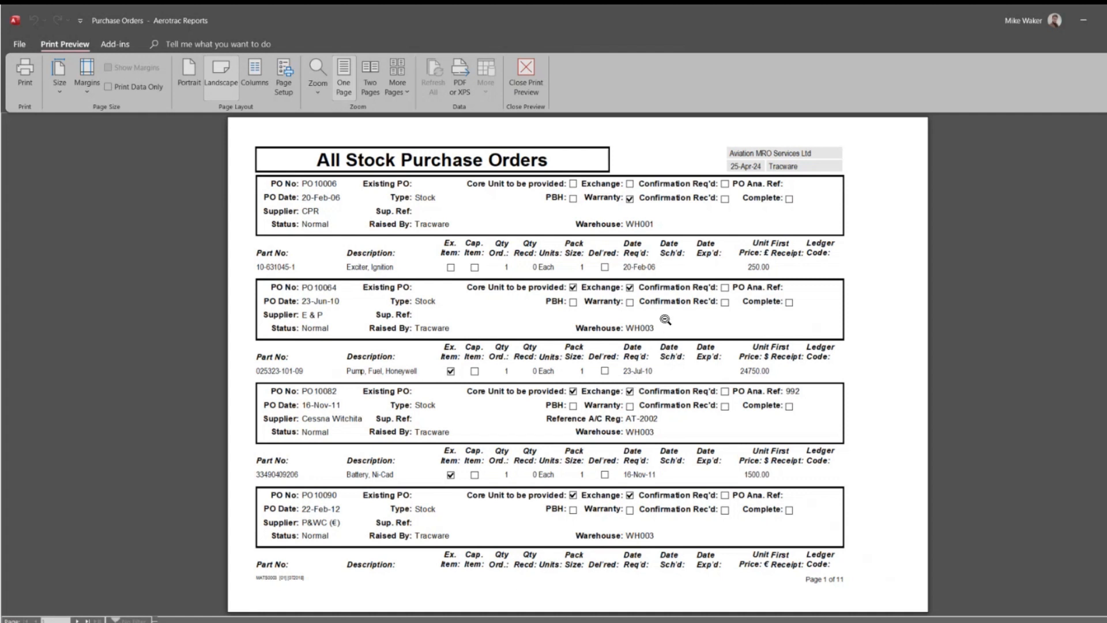
{"action": "left_click", "coordinate": [514, 91]}
{"action": "left_click", "coordinate": [523, 89]}
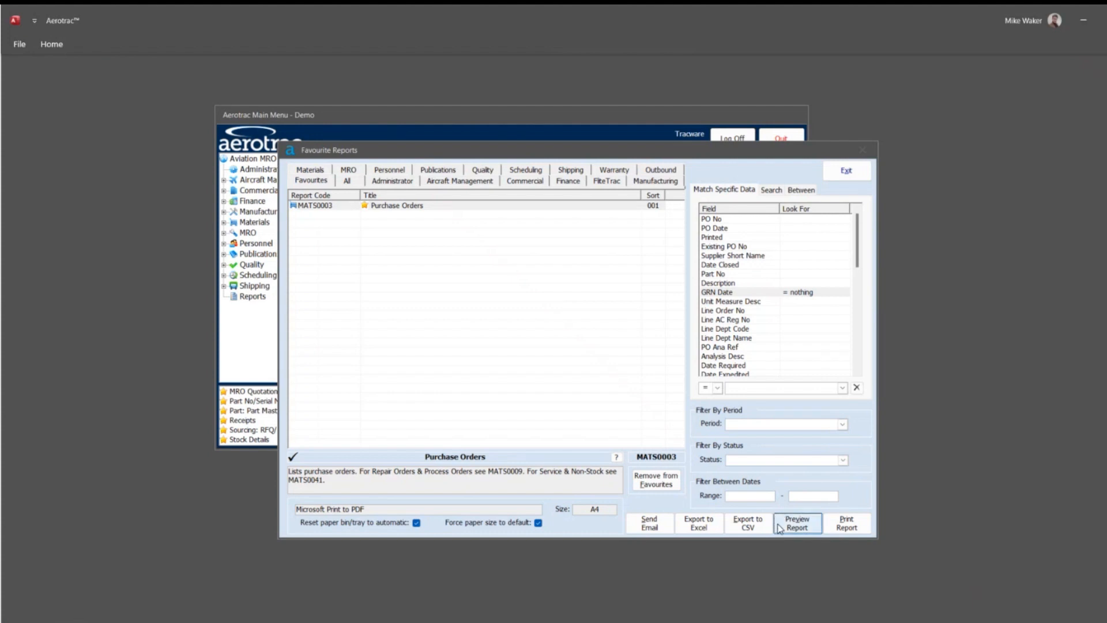
- Try to export the filtered Purchase Orders report to Excel in the Documents folder
{"action": "left_click", "coordinate": [710, 525]}
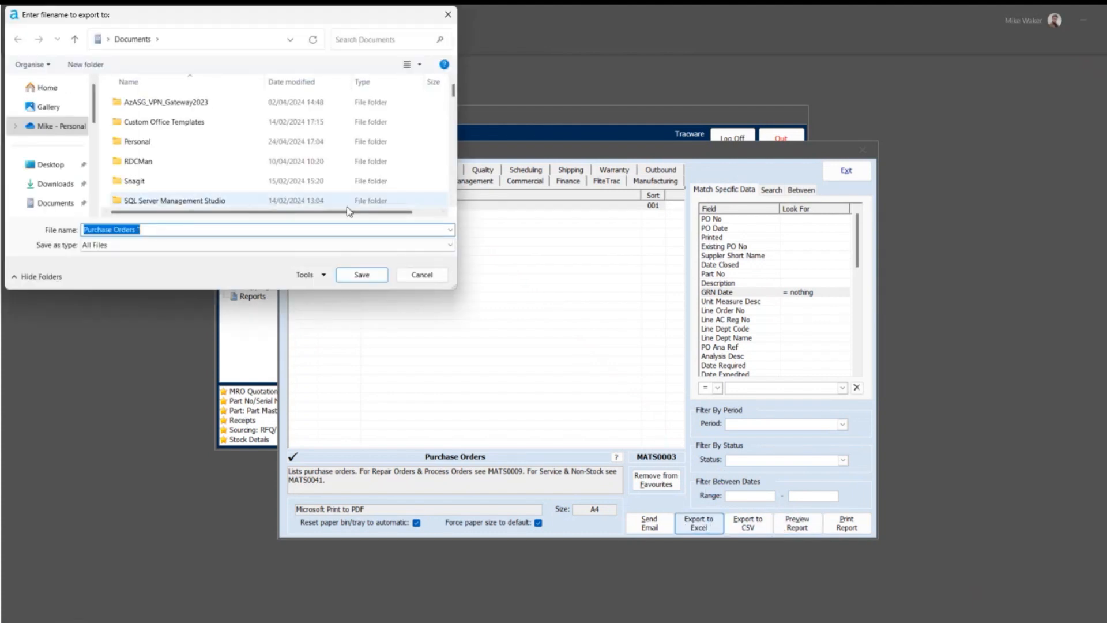
{"action": "left_click", "coordinate": [53, 204]}
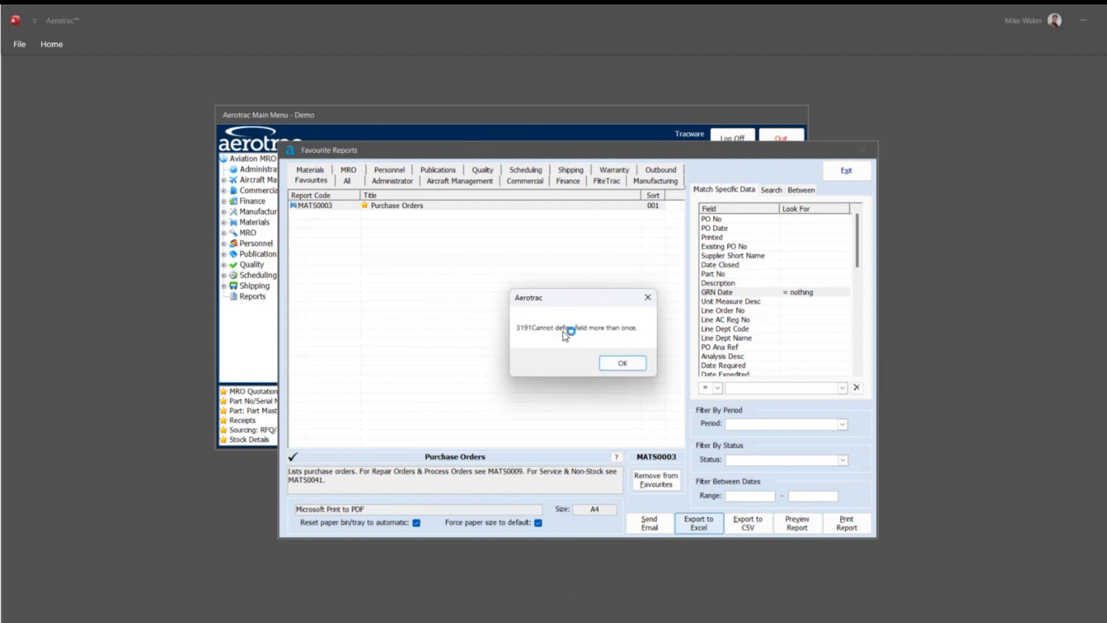
{"action": "left_click", "coordinate": [631, 365]}
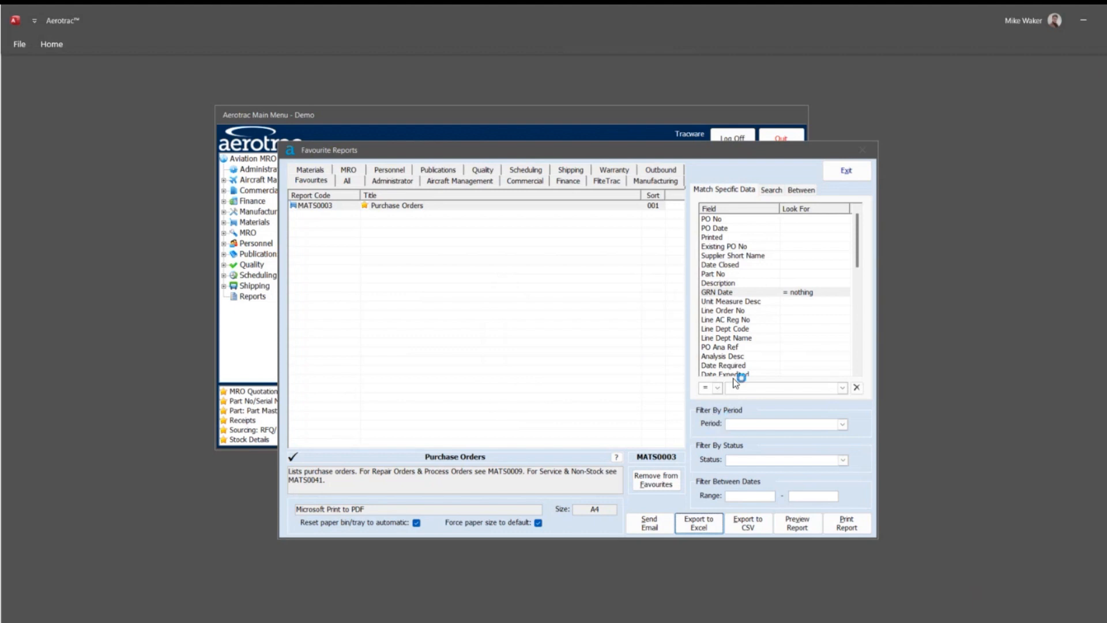
- Clear the GRN Date criterion from the Purchase Orders report
{"action": "left_click", "coordinate": [760, 293]}
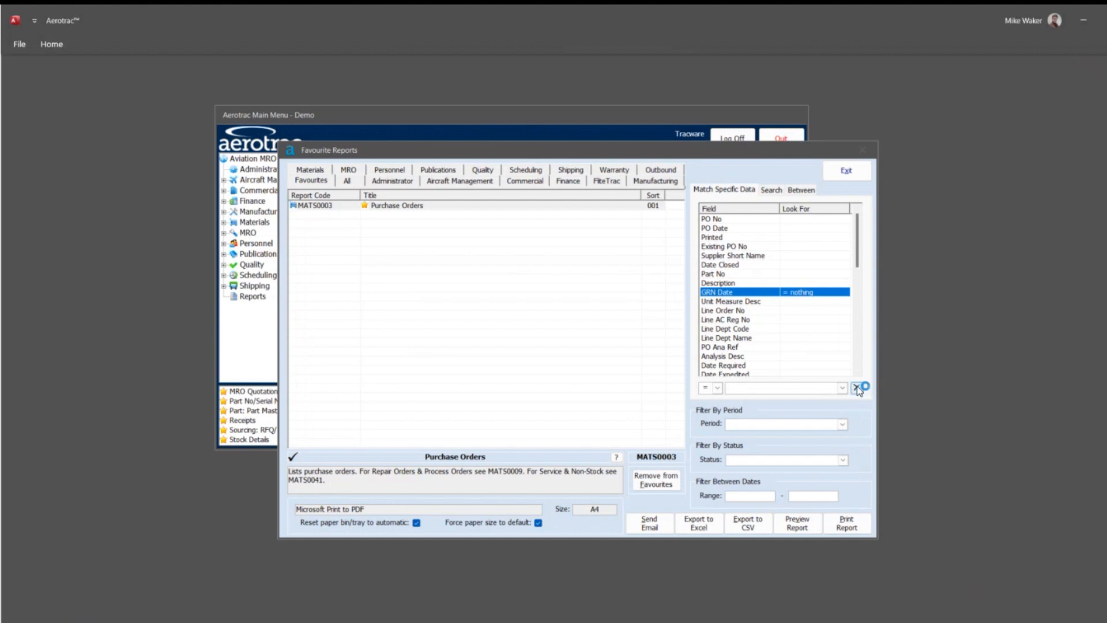
{"action": "left_click", "coordinate": [856, 388]}
{"action": "left_click", "coordinate": [858, 388]}
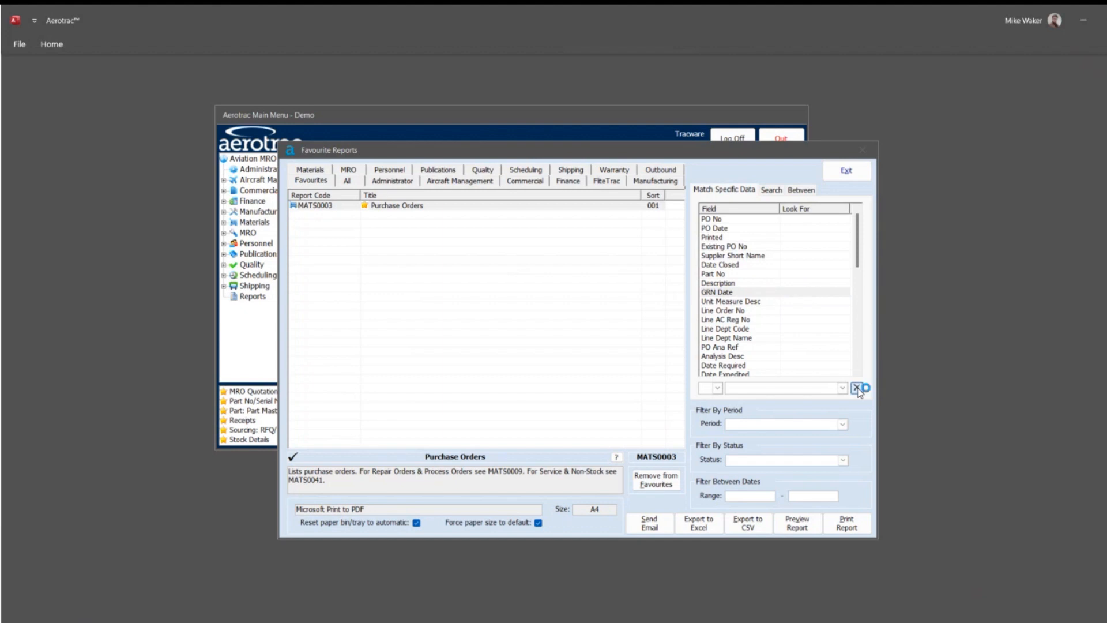
- Switch the Purchase Orders criteria to Search and look through the searchable fields
{"action": "left_click", "coordinate": [770, 189]}
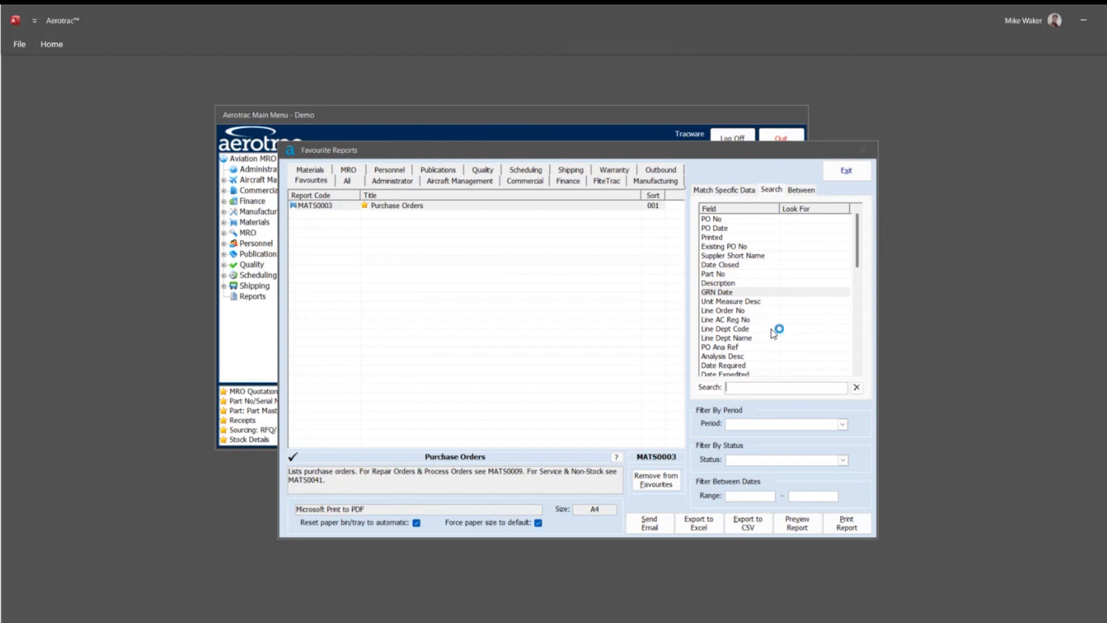
{"action": "scroll", "coordinate": [771, 328], "scroll_direction": "down", "scroll_amount": 4}
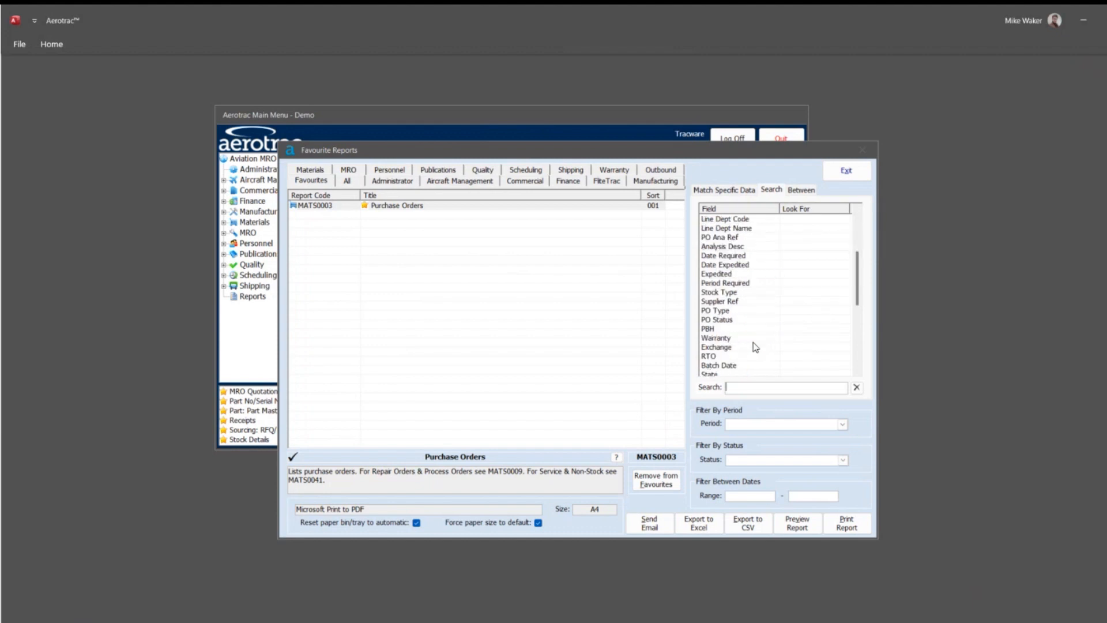
{"action": "scroll", "coordinate": [755, 343], "scroll_direction": "up", "scroll_amount": 4}
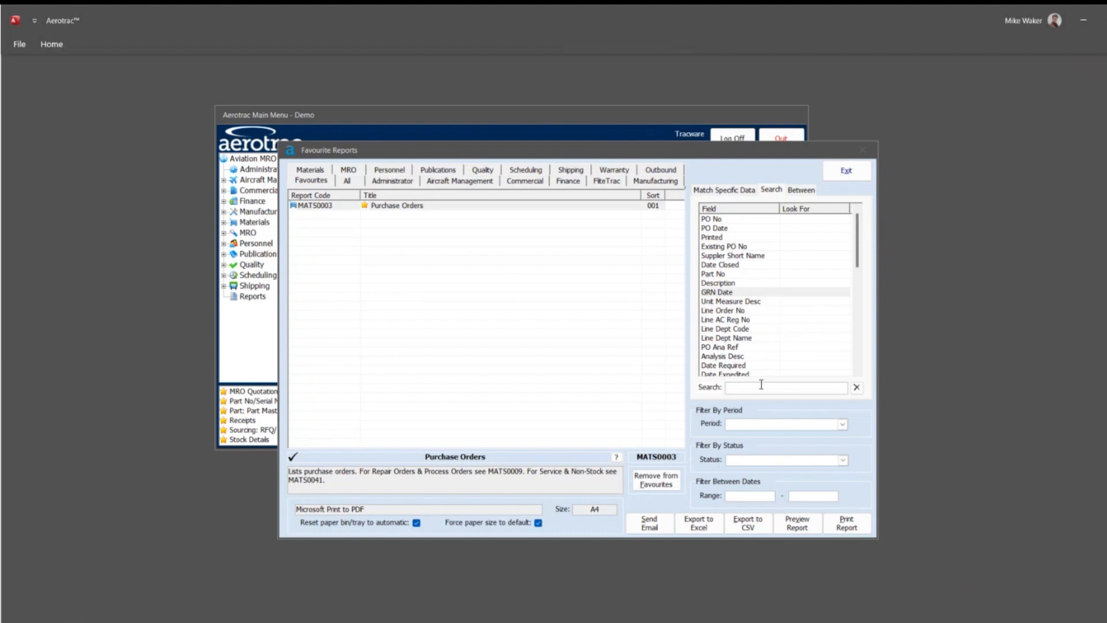
{"action": "type", "text": "*Packing"}
{"action": "key", "text": "Return"}
{"action": "left_click", "coordinate": [856, 388]}
- Search Supplier Short Name for *Big, preview the Purchase Orders report and close the preview
{"action": "left_click", "coordinate": [770, 257]}
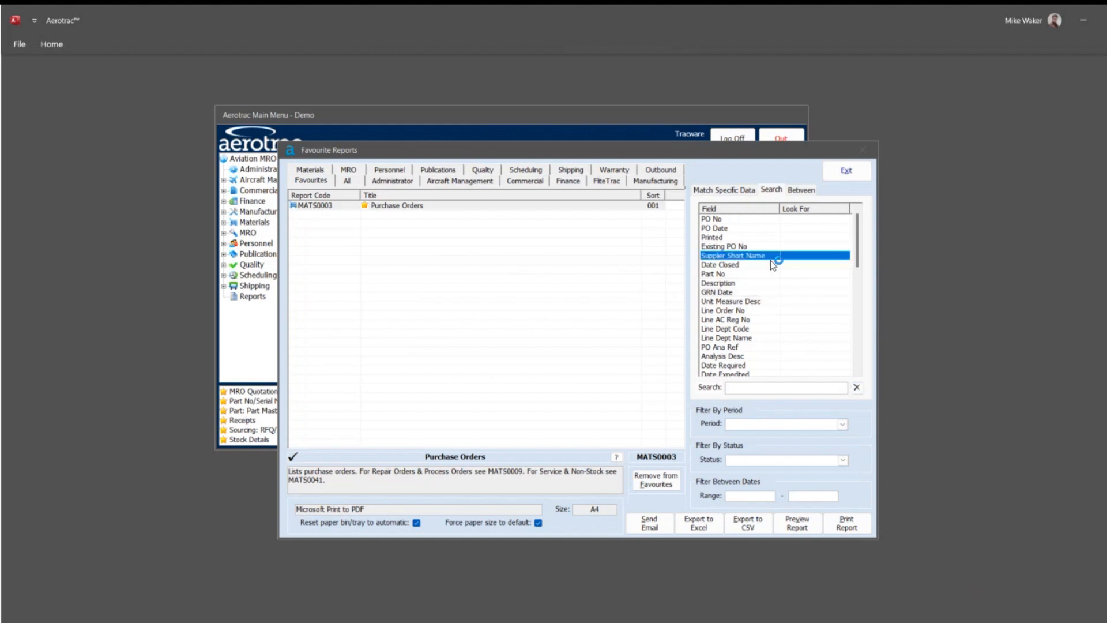
{"action": "left_click", "coordinate": [767, 388]}
{"action": "type", "text": "*"}
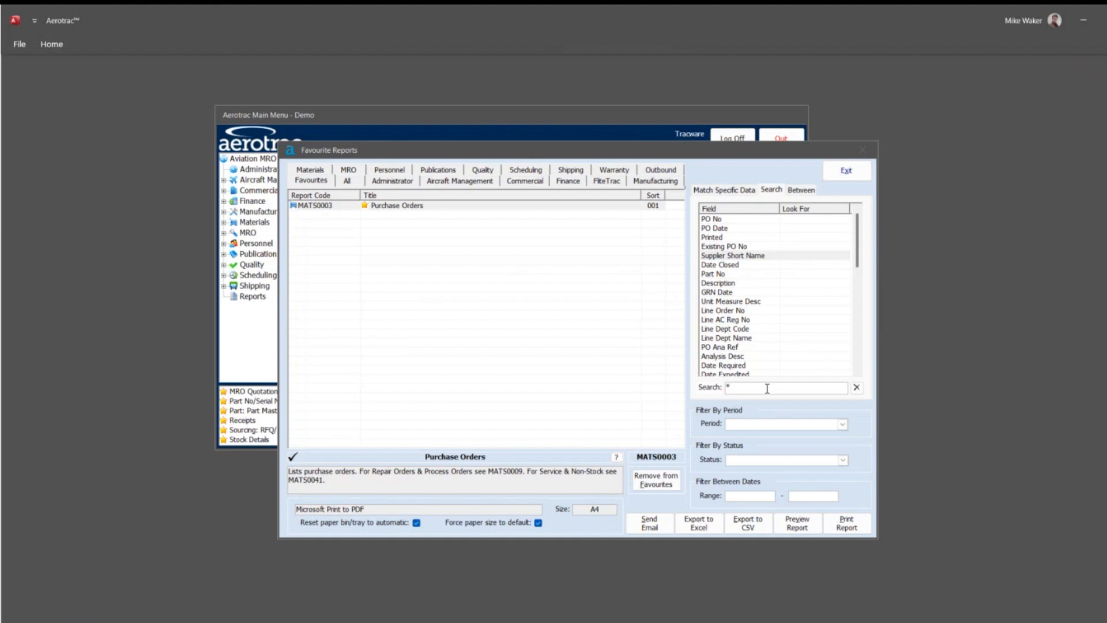
{"action": "type", "text": "Big"}
{"action": "key", "text": "Return"}
{"action": "left_click", "coordinate": [797, 523]}
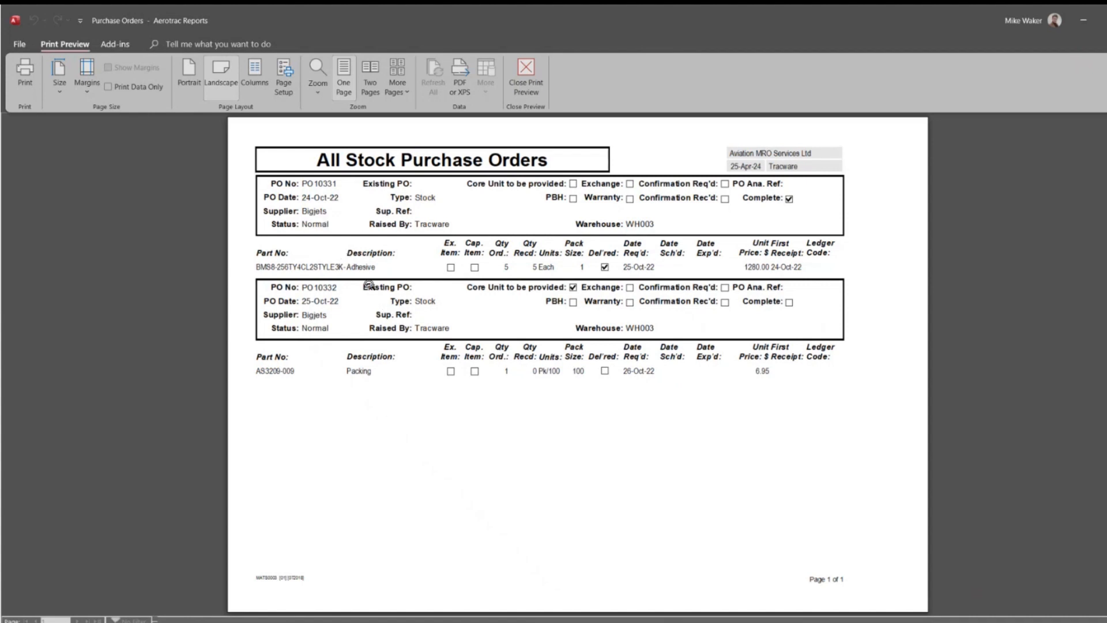
{"action": "left_click", "coordinate": [530, 68]}
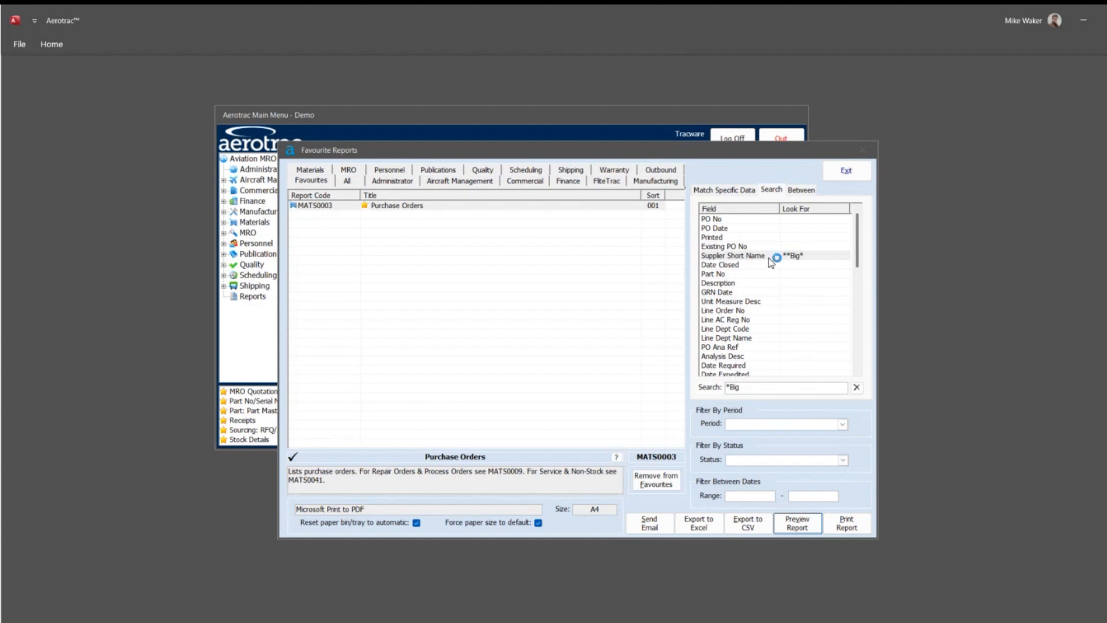
- Clear the Supplier Short Name search and switch the criteria to Between
{"action": "left_click", "coordinate": [862, 390]}
{"action": "left_click", "coordinate": [791, 191]}
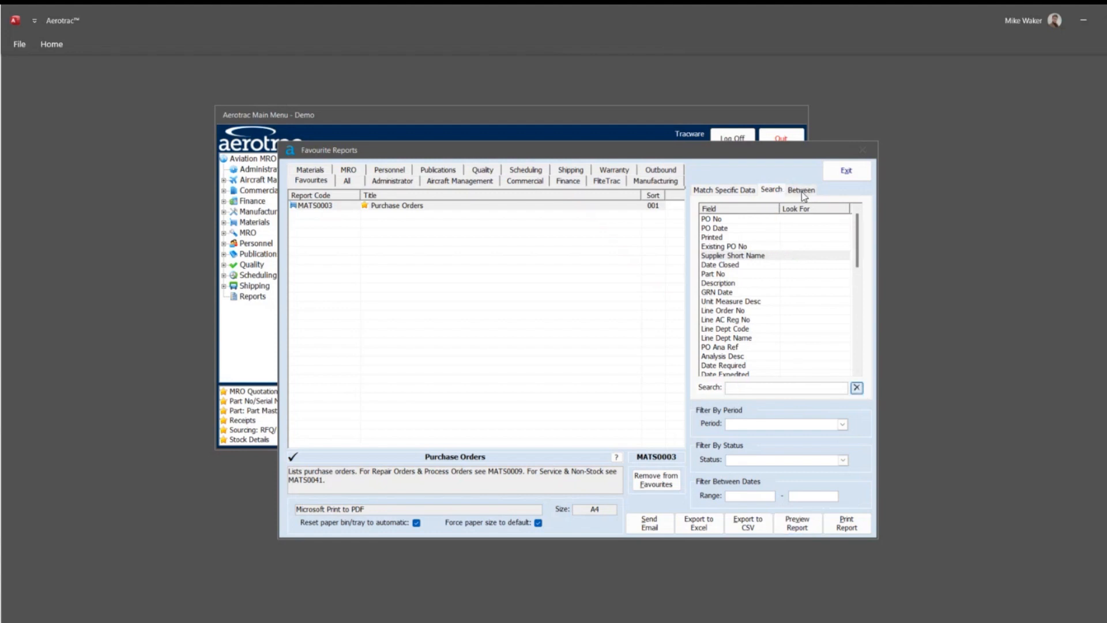
{"action": "left_click", "coordinate": [802, 192]}
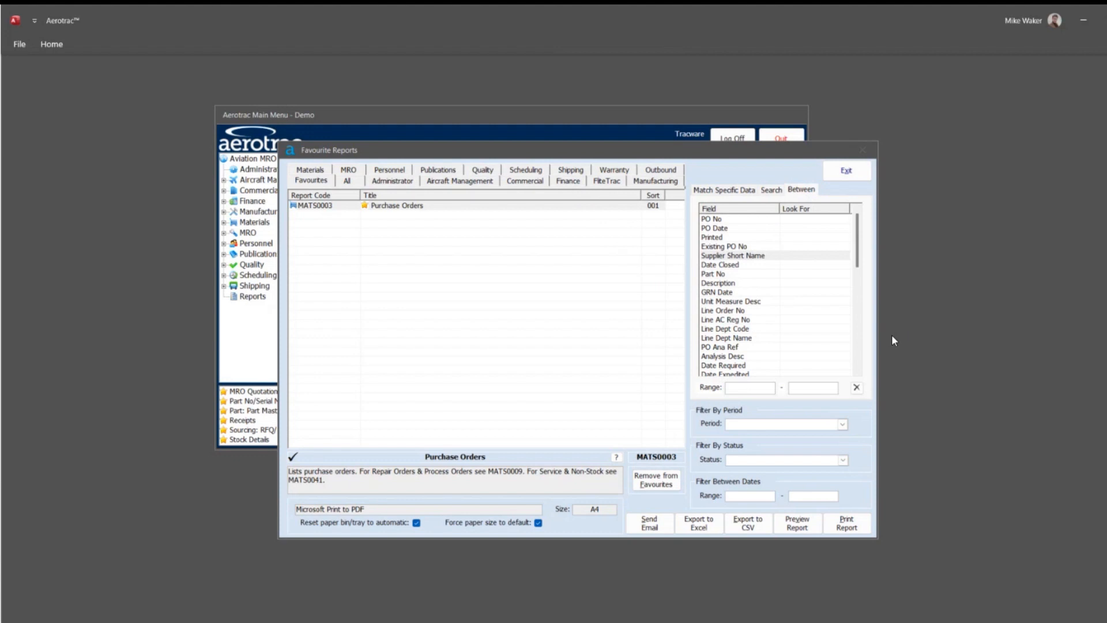
- Limit the report to GRN Dates between 01/01/2024 and 25/04/2024, preview it and close the preview
{"action": "left_click", "coordinate": [764, 293]}
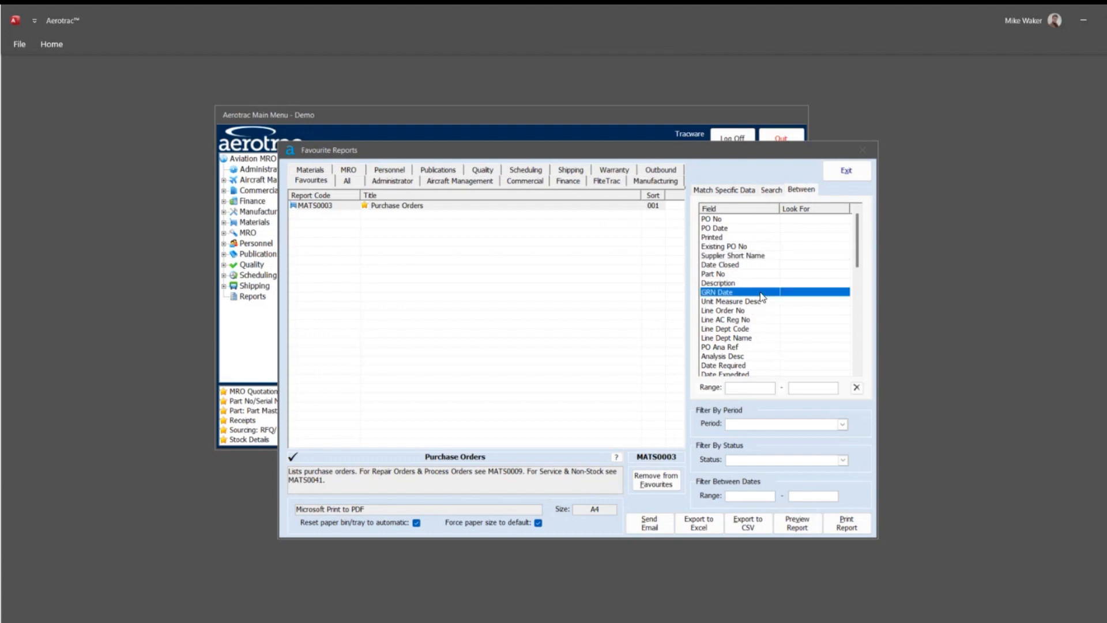
{"action": "left_click", "coordinate": [757, 387]}
{"action": "type", "text": "0"}
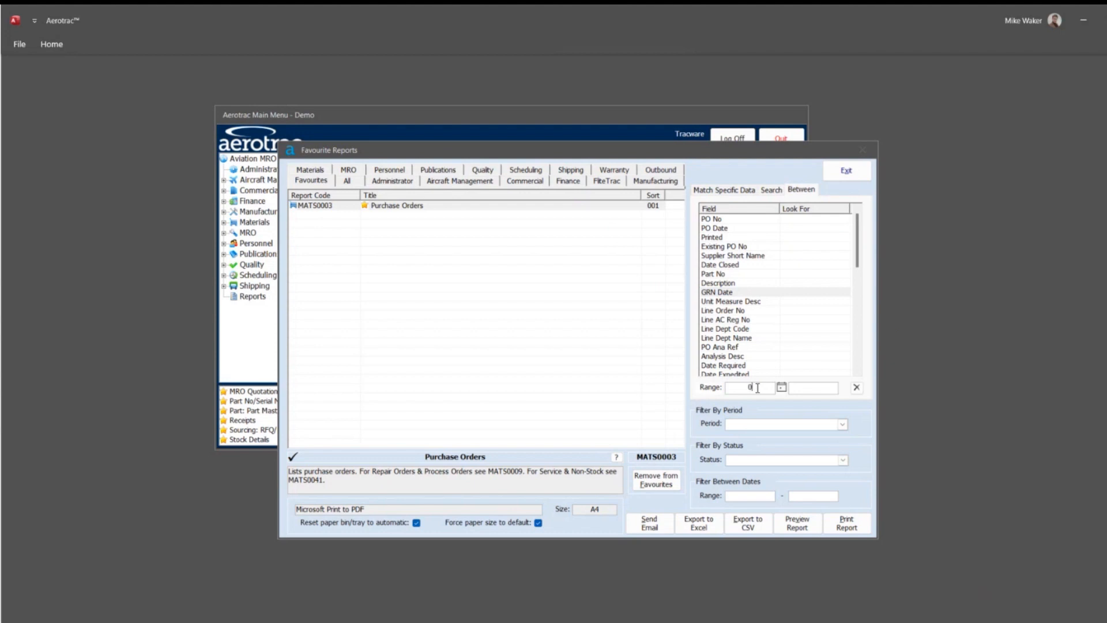
{"action": "type", "text": "1/01/2024"}
{"action": "key", "text": "Tab"}
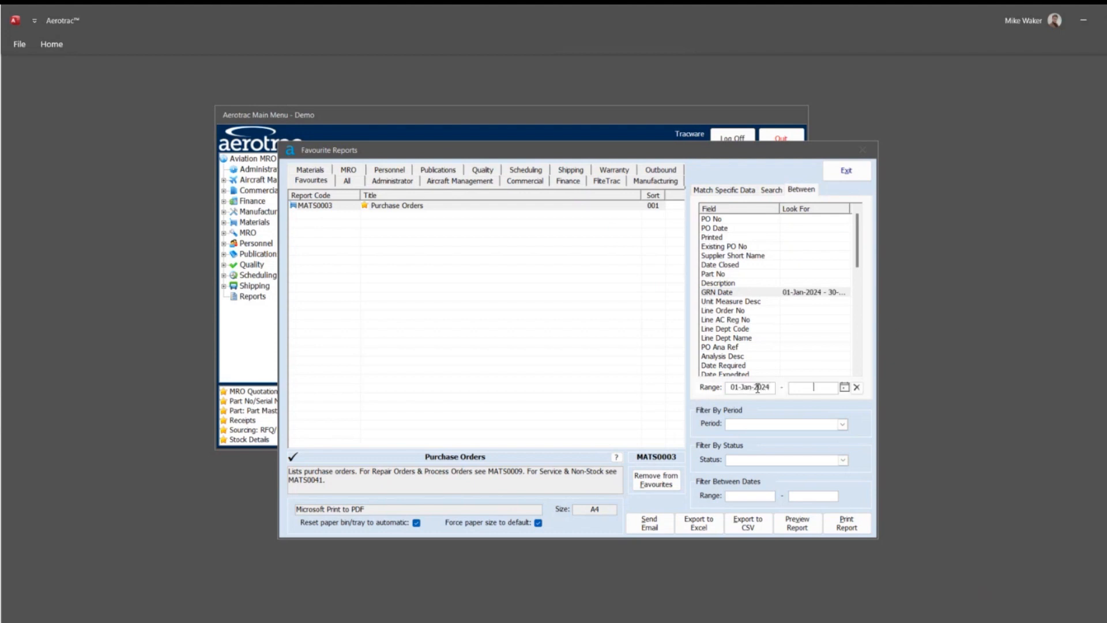
{"action": "type", "text": "25/04/2024"}
{"action": "key", "text": "Tab"}
{"action": "left_click", "coordinate": [792, 530]}
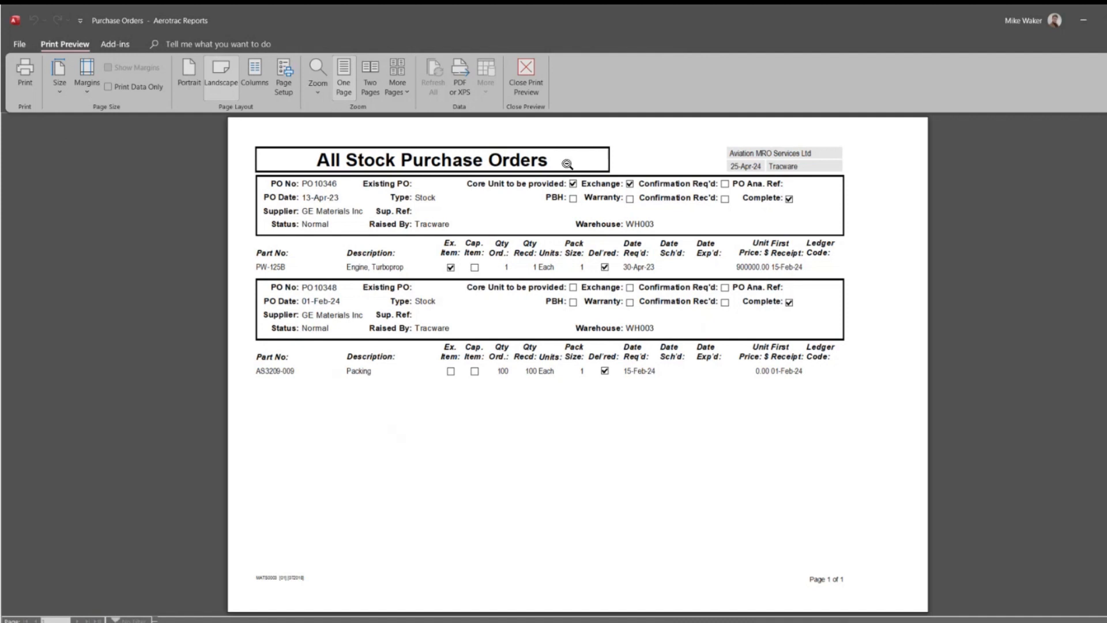
{"action": "left_click", "coordinate": [539, 78]}
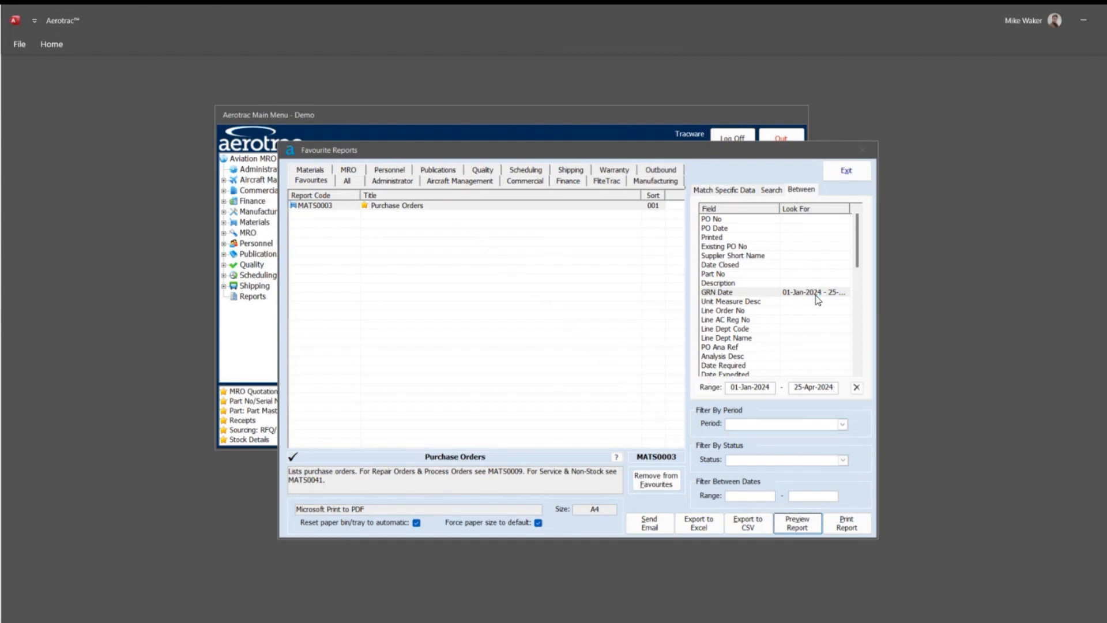
- Clear the GRN Date range and switch the criteria back to Match Specific Data
{"action": "left_click", "coordinate": [814, 294]}
{"action": "left_click", "coordinate": [857, 389]}
{"action": "left_click", "coordinate": [724, 192]}
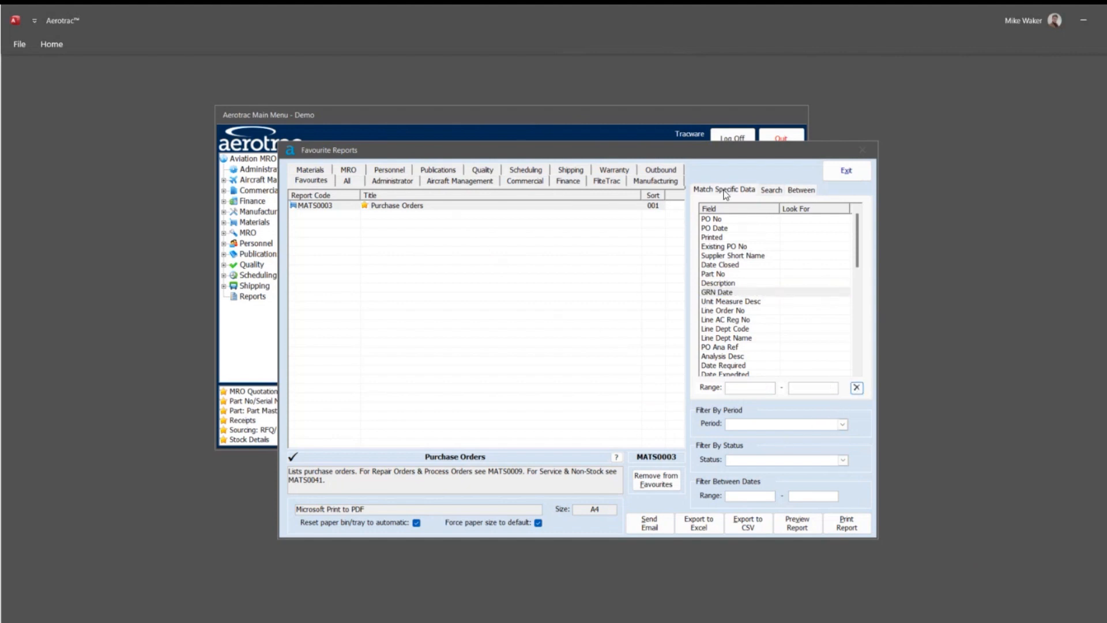
- View the accounting periods available for filtering the Purchase Orders report, without choosing one
{"action": "left_click", "coordinate": [843, 425]}
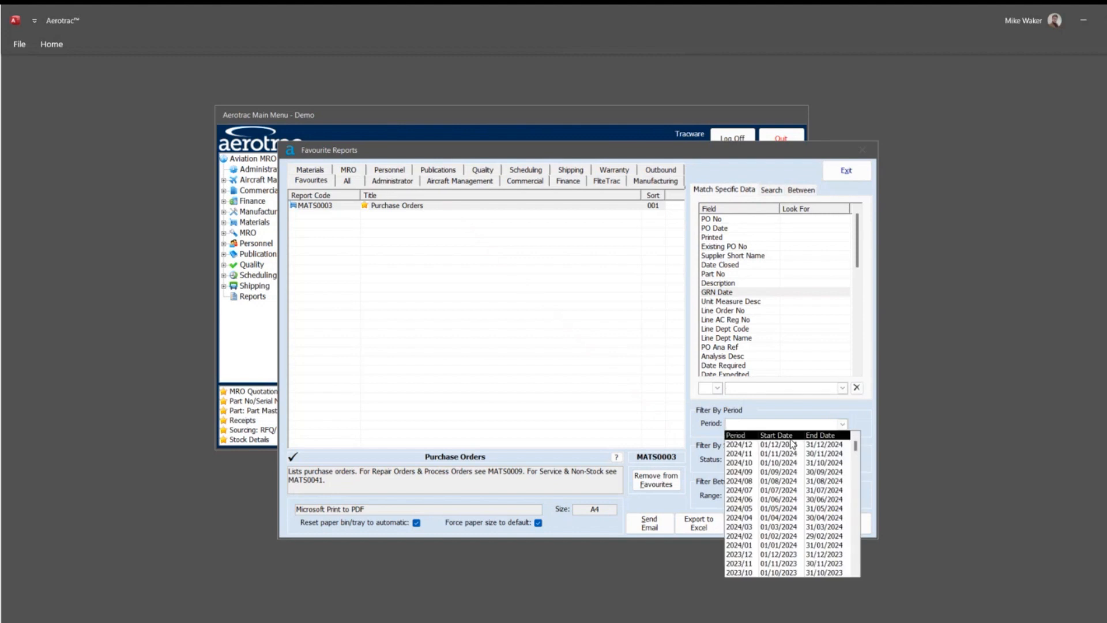
{"action": "left_click", "coordinate": [789, 405]}
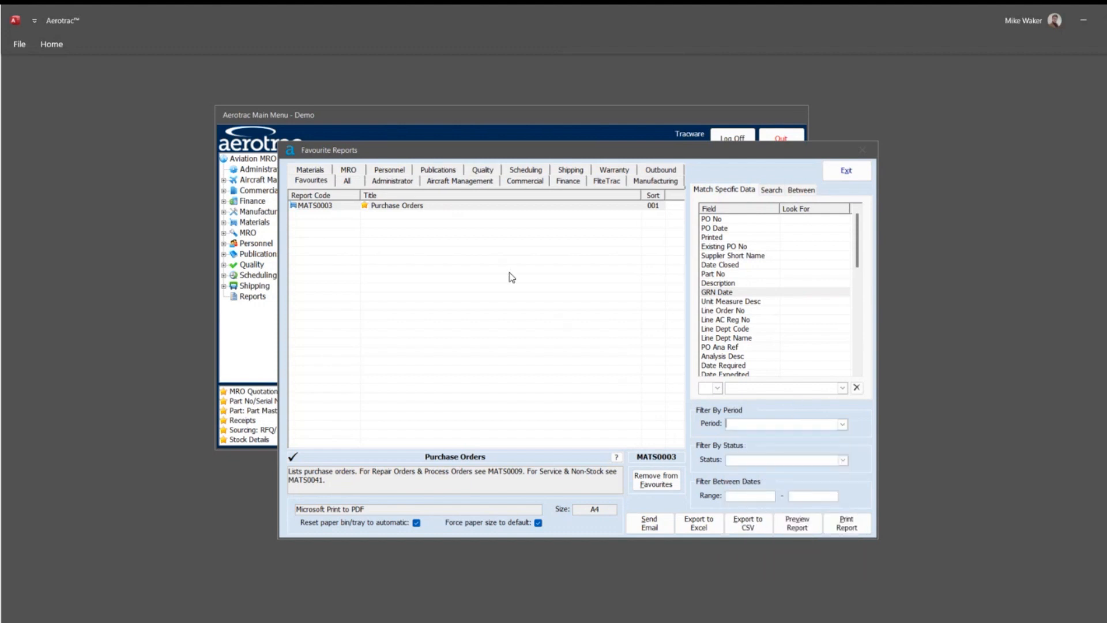
- Show the Finance reports and select the Margin Report (FIN0003)
{"action": "left_click", "coordinate": [558, 184]}
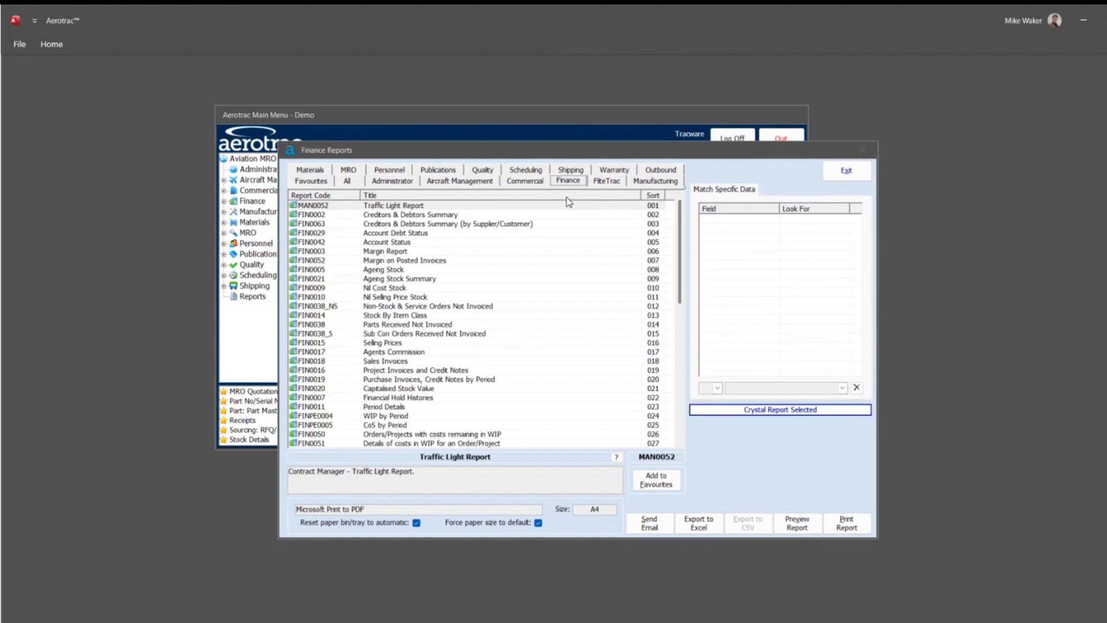
{"action": "left_click", "coordinate": [426, 253]}
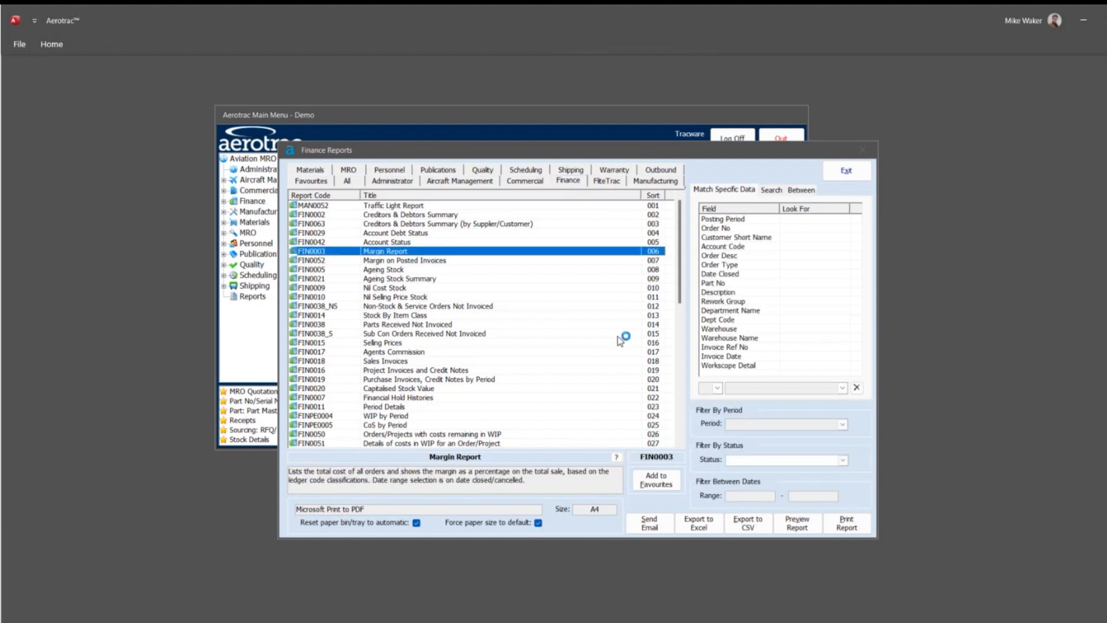
- View the Margin Report's Between criteria for Account Code and Date Closed, and return to Match Specific Data
{"action": "left_click", "coordinate": [842, 429]}
{"action": "left_click", "coordinate": [800, 190]}
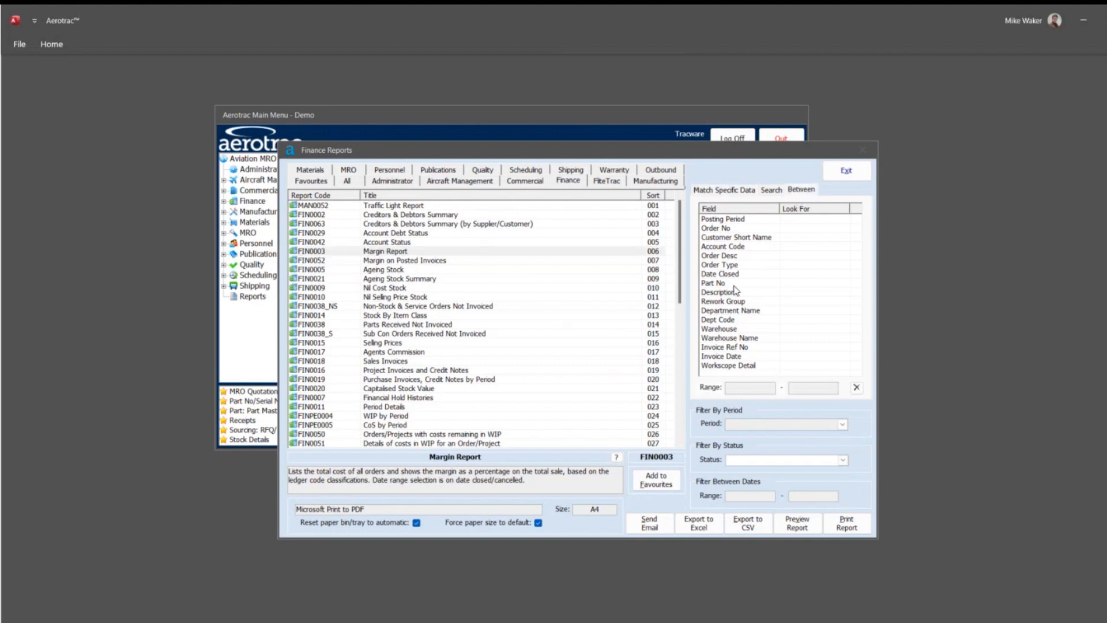
{"action": "left_click", "coordinate": [720, 247]}
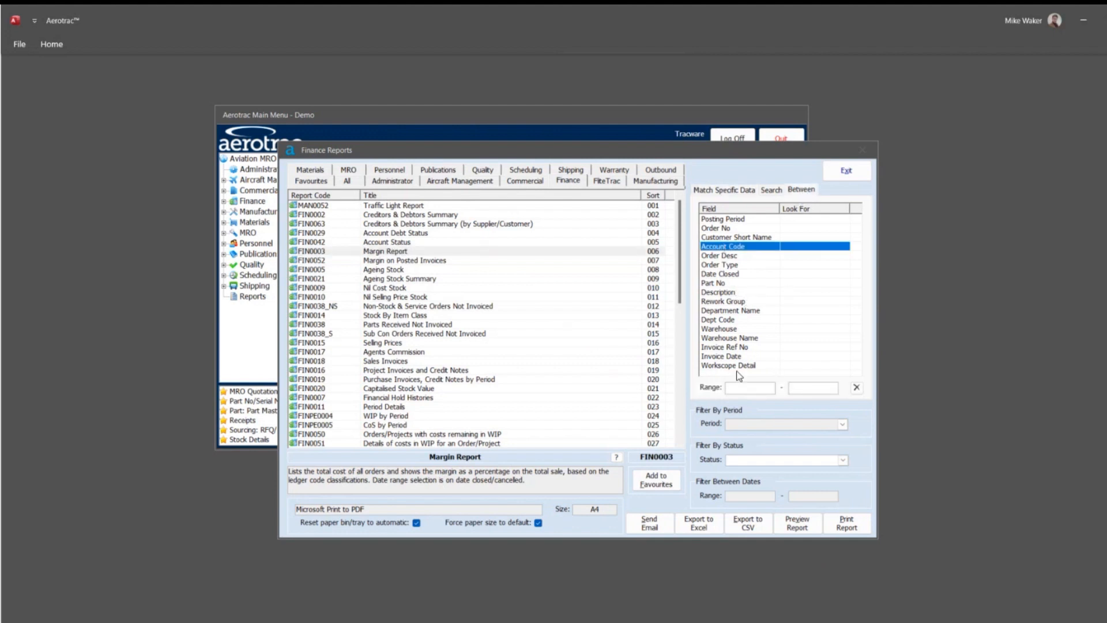
{"action": "left_click", "coordinate": [730, 275]}
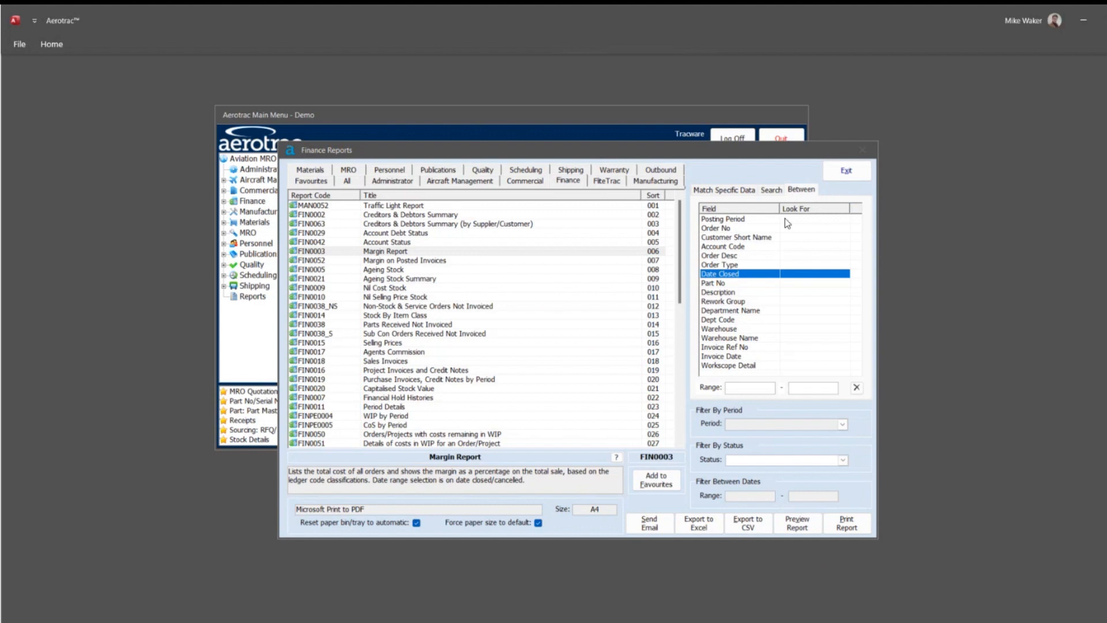
{"action": "left_click", "coordinate": [732, 190]}
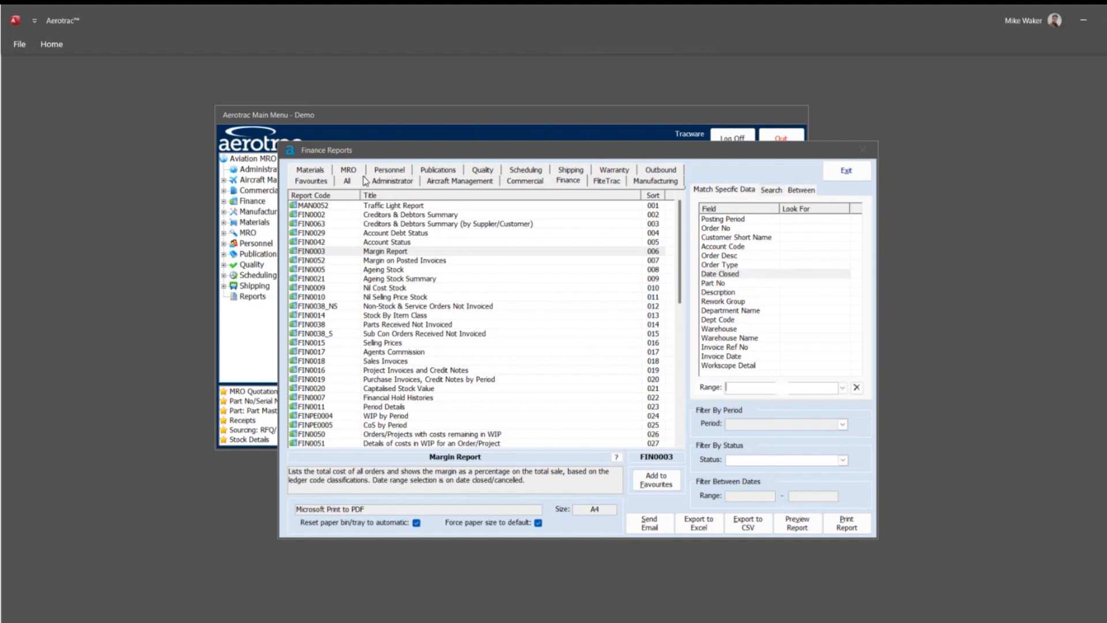
- Select the Purchase Orders report (MATS0003) among the Materials reports and exit the reports window
{"action": "left_click", "coordinate": [329, 172]}
{"action": "left_click", "coordinate": [426, 215]}
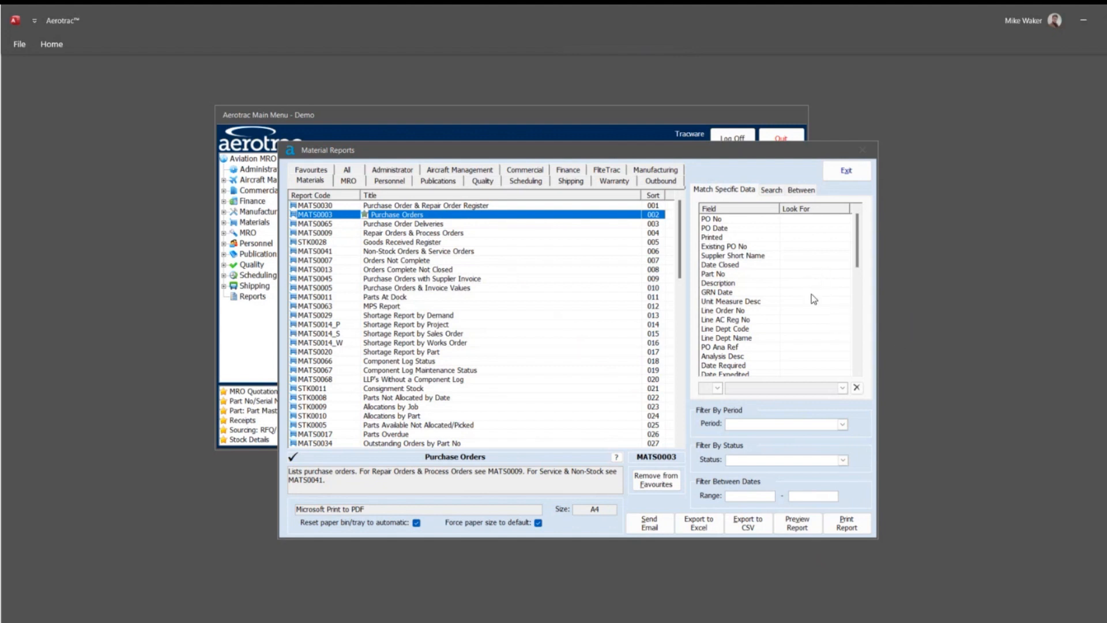
{"action": "left_click", "coordinate": [845, 171]}
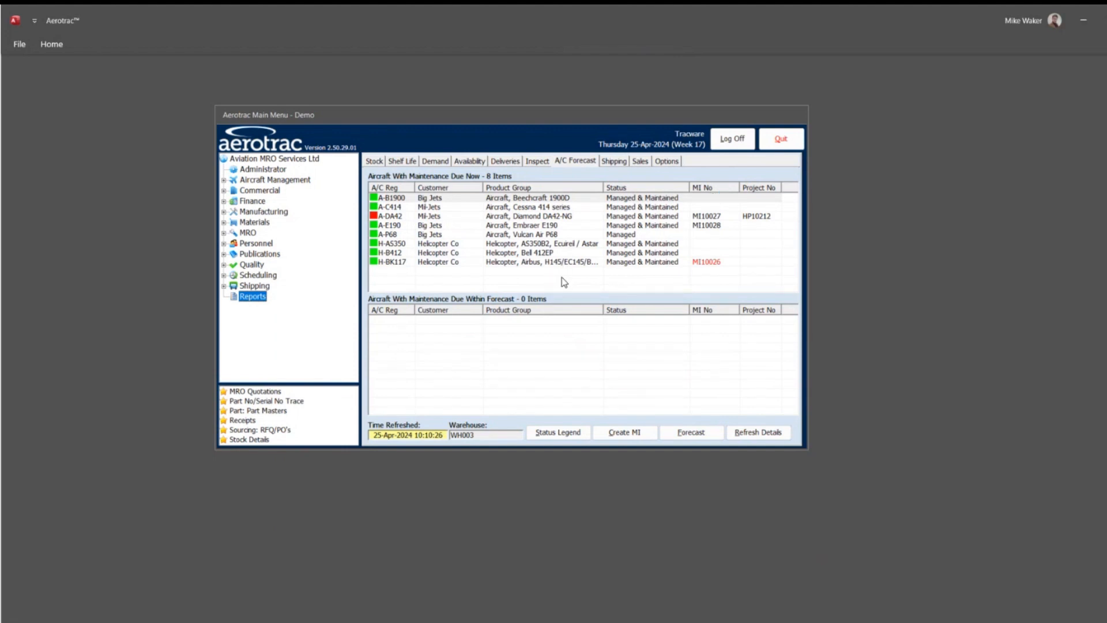
- Select aircraft A-B1900 in the maintenance forecast, and view the Demand shortages and the Safety Stock shortages
{"action": "left_click", "coordinate": [407, 198]}
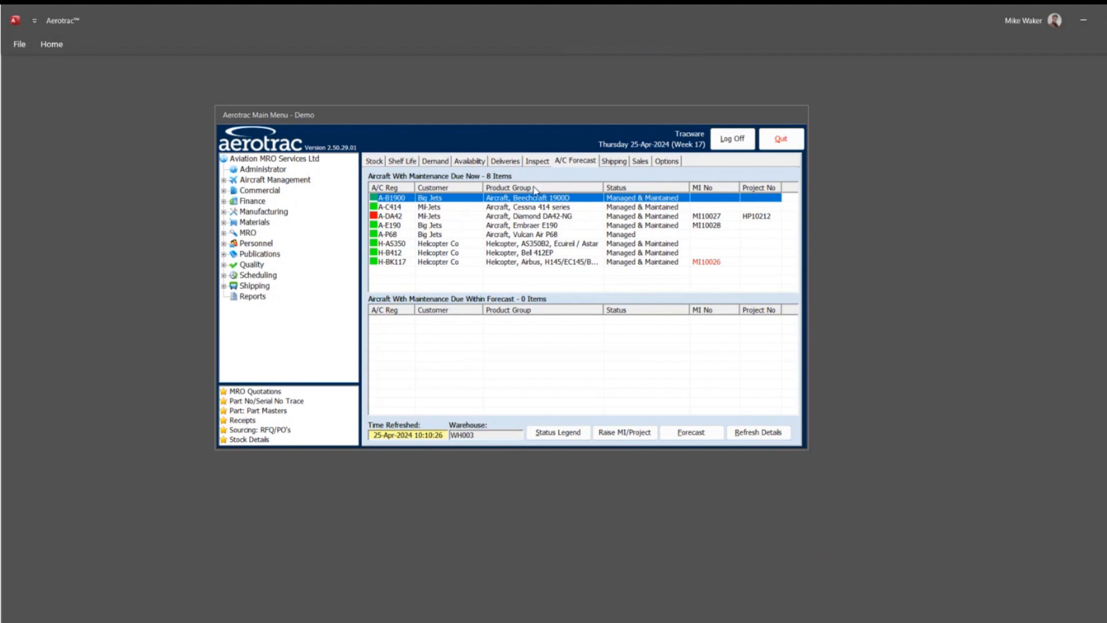
{"action": "left_click", "coordinate": [444, 163]}
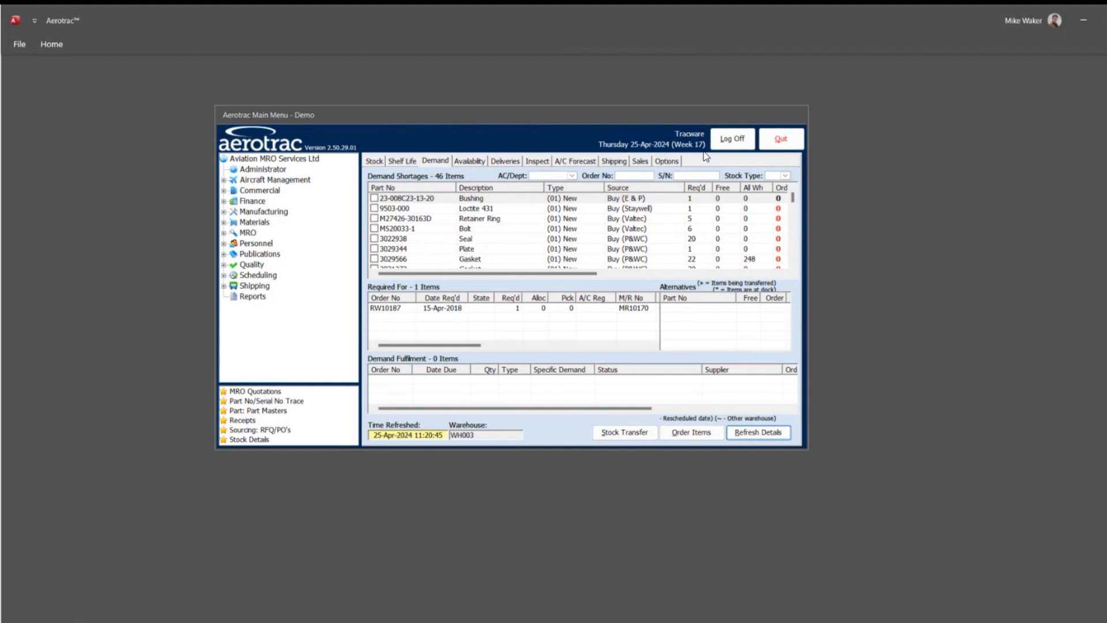
{"action": "left_click", "coordinate": [382, 162]}
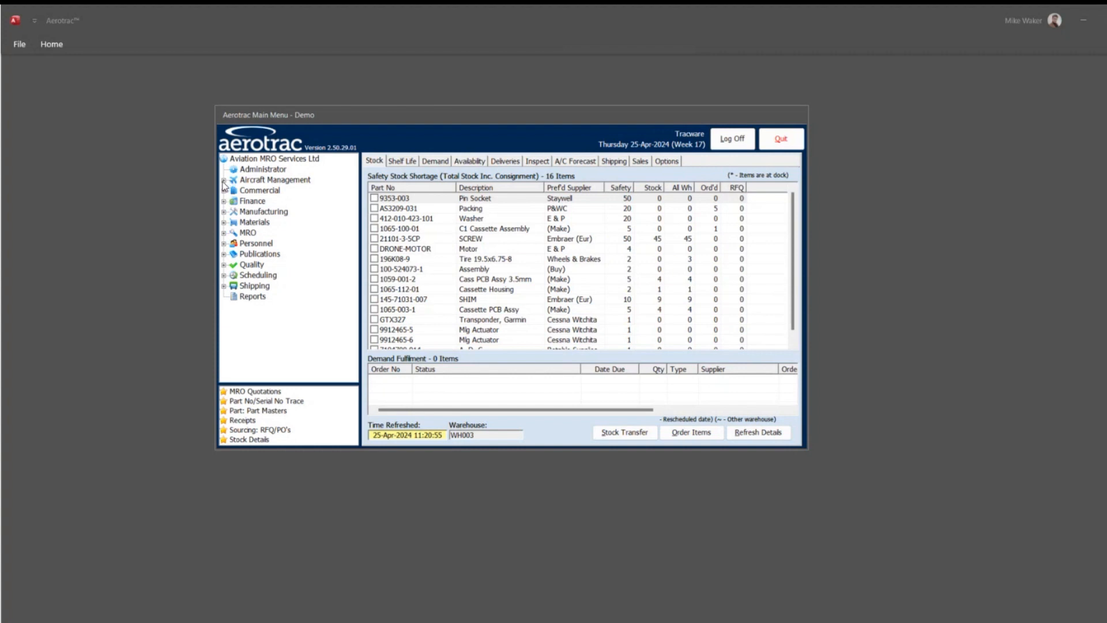
- Switch to the Administrator module and open Stock Valuation from its Finance functions
{"action": "left_click", "coordinate": [224, 201]}
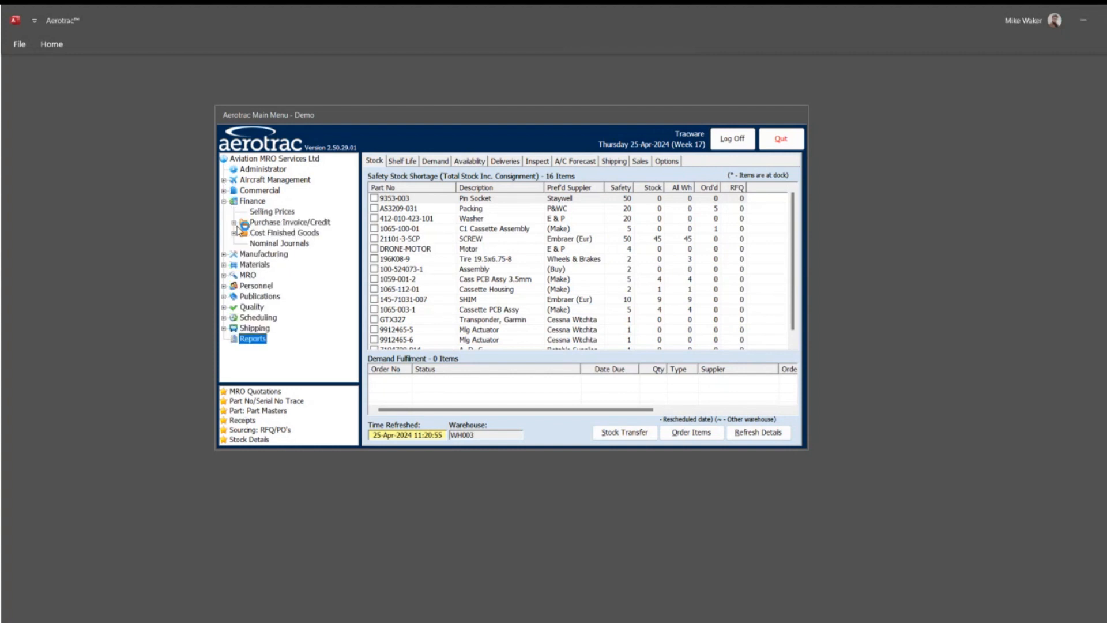
{"action": "left_click", "coordinate": [261, 172]}
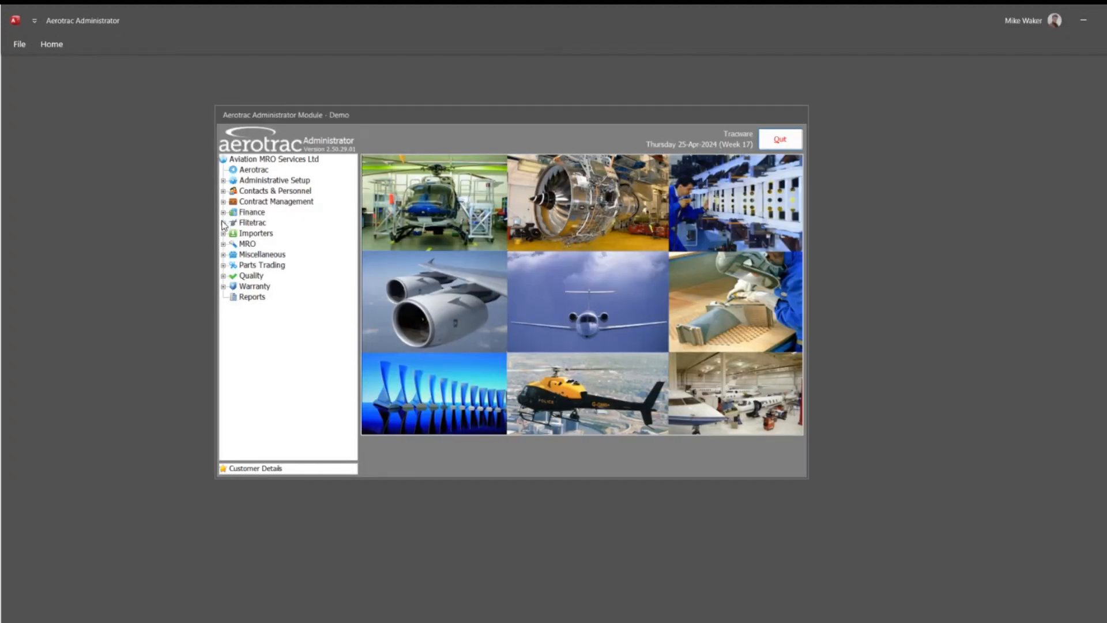
{"action": "left_click", "coordinate": [223, 212]}
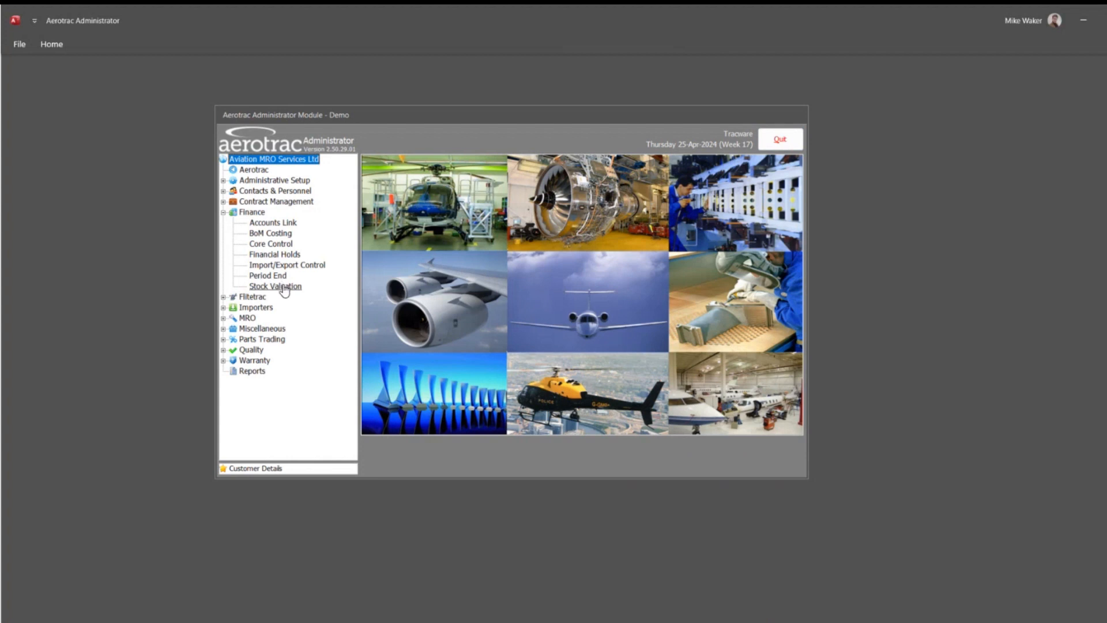
{"action": "left_click", "coordinate": [277, 287]}
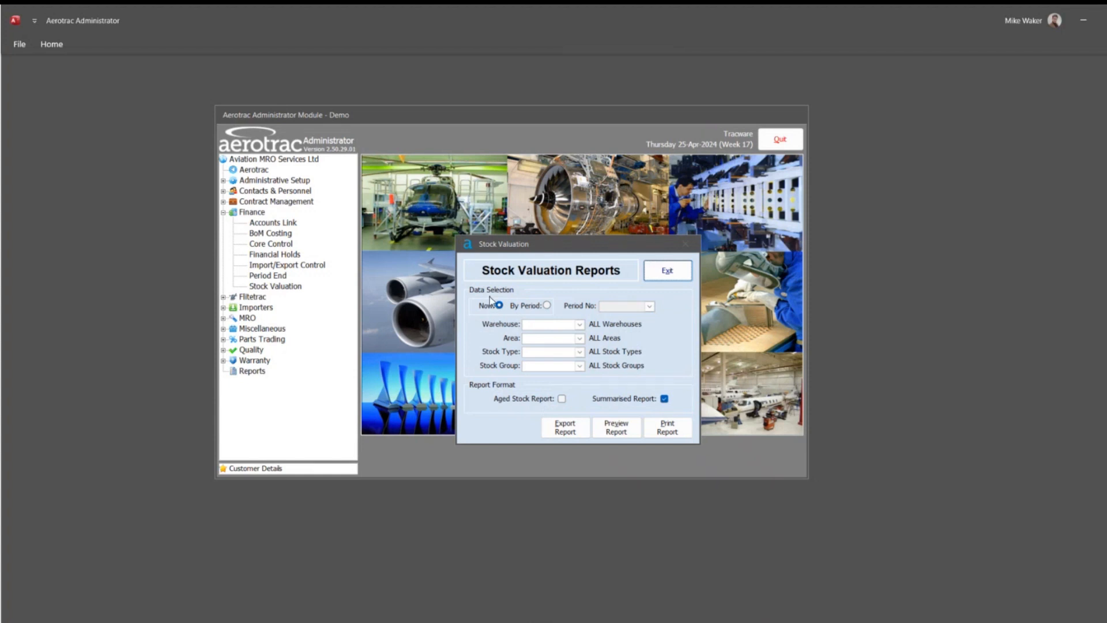
- Set the stock valuation's Stock Type to (01) New and view the available warehouses without choosing one
{"action": "left_click", "coordinate": [579, 351]}
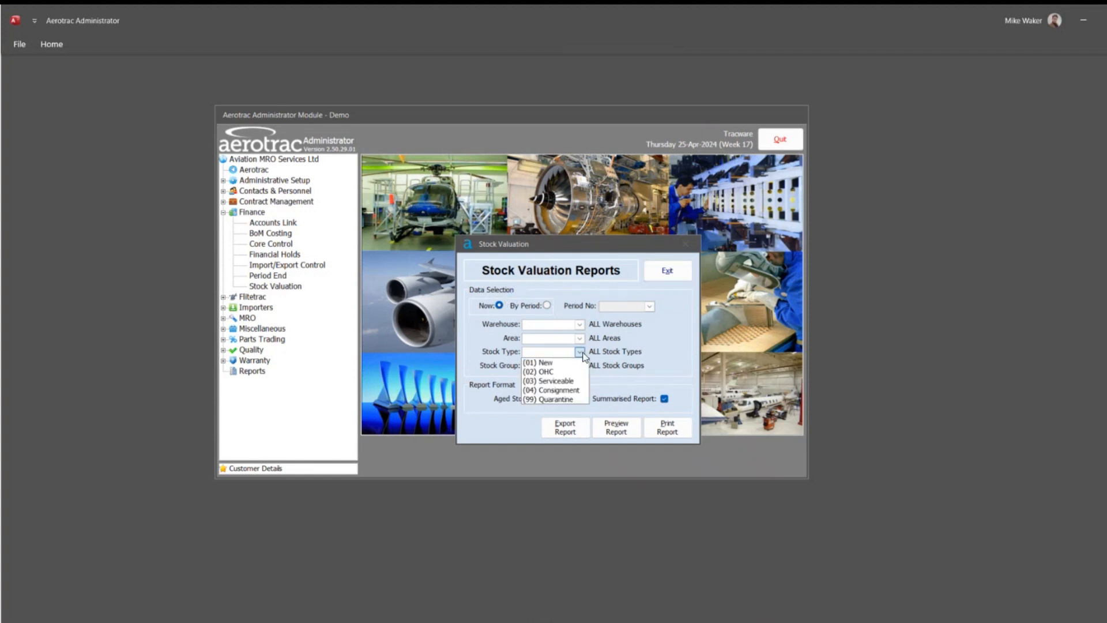
{"action": "left_click", "coordinate": [573, 363]}
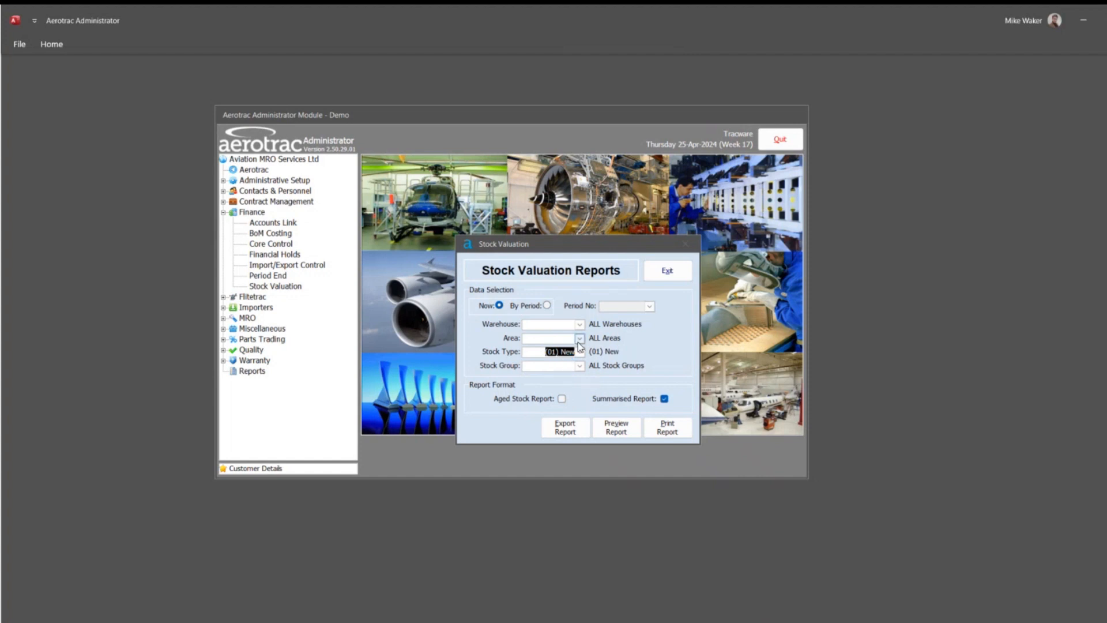
{"action": "left_click", "coordinate": [580, 326]}
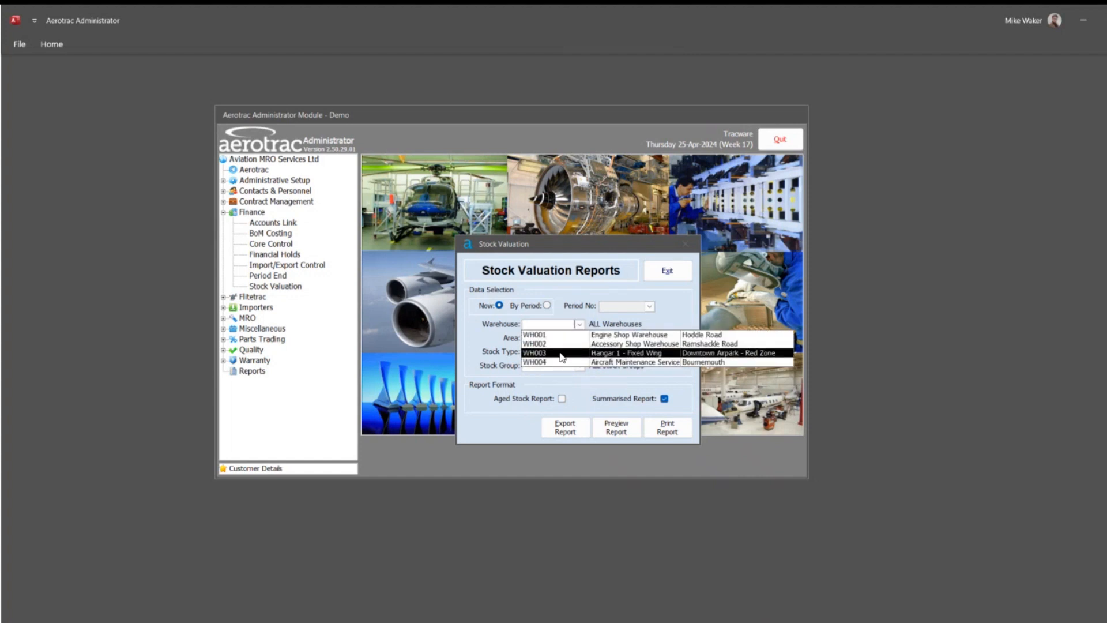
{"action": "left_click", "coordinate": [579, 324]}
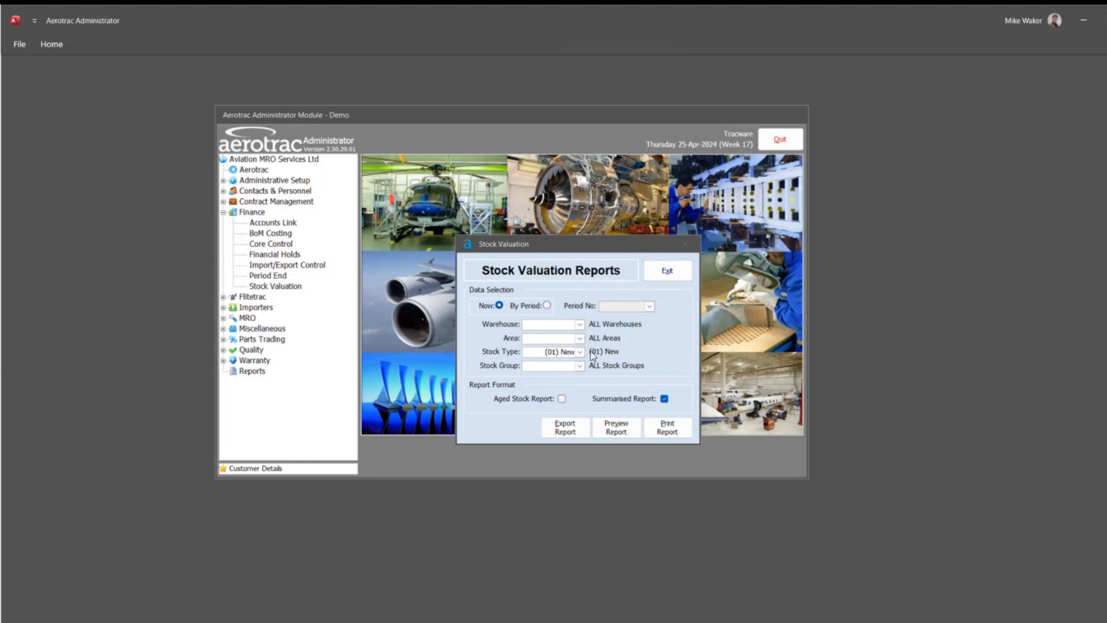
- Preview the summarised Stock Valuation (Now) report, examine its footer selection details up close, and close the preview
{"action": "left_click", "coordinate": [623, 433]}
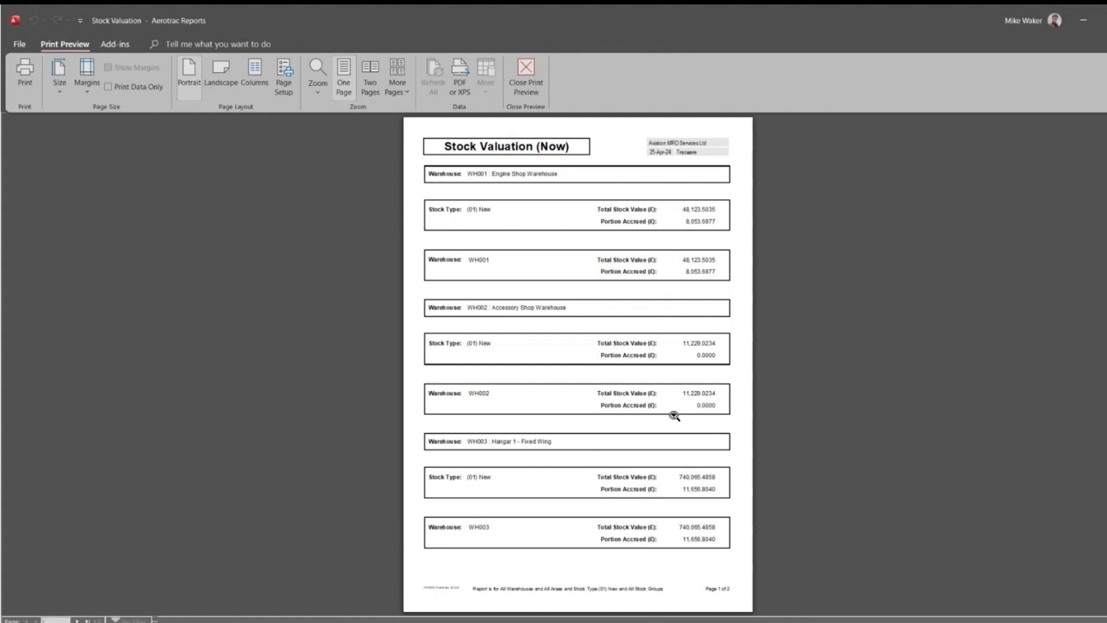
{"action": "left_click", "coordinate": [445, 588]}
{"action": "left_click", "coordinate": [447, 589]}
{"action": "left_click", "coordinate": [446, 589]}
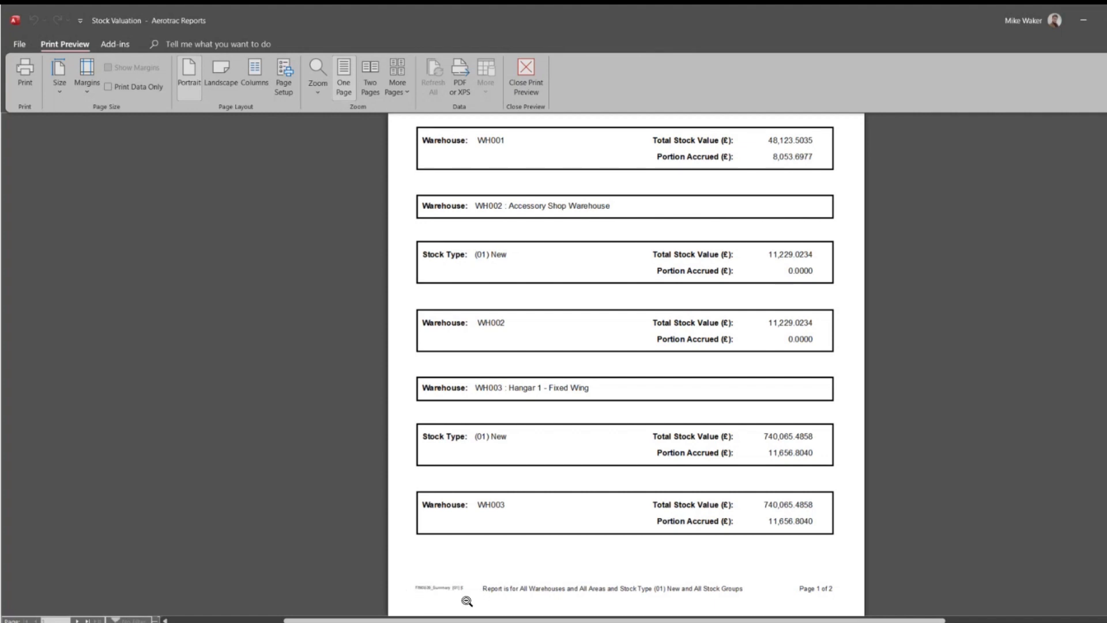
{"action": "scroll", "coordinate": [600, 482], "scroll_direction": "up", "scroll_amount": 3}
{"action": "left_click", "coordinate": [601, 481]}
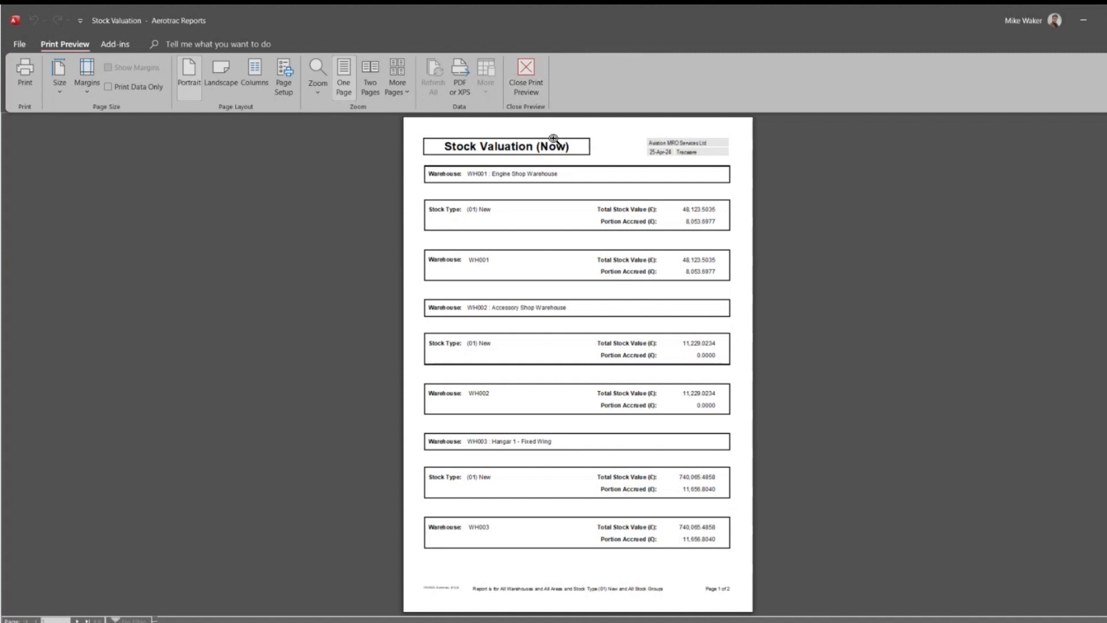
{"action": "left_click", "coordinate": [532, 78]}
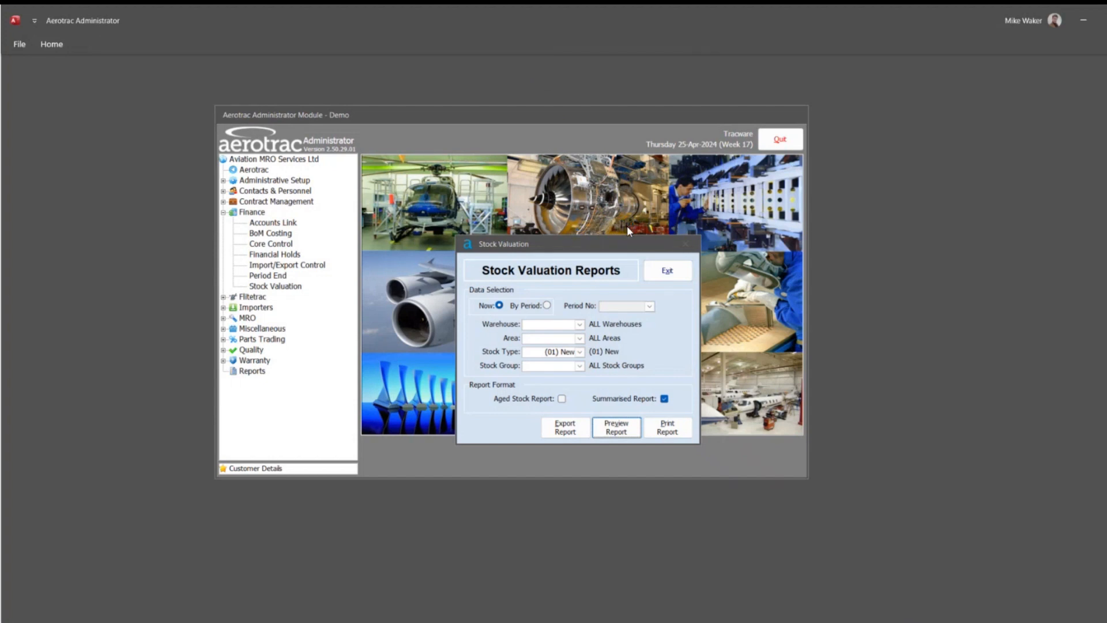
- Export the stock valuation to the Documents folder as "Stock Valuation" and dismiss the export message
{"action": "left_click", "coordinate": [564, 430]}
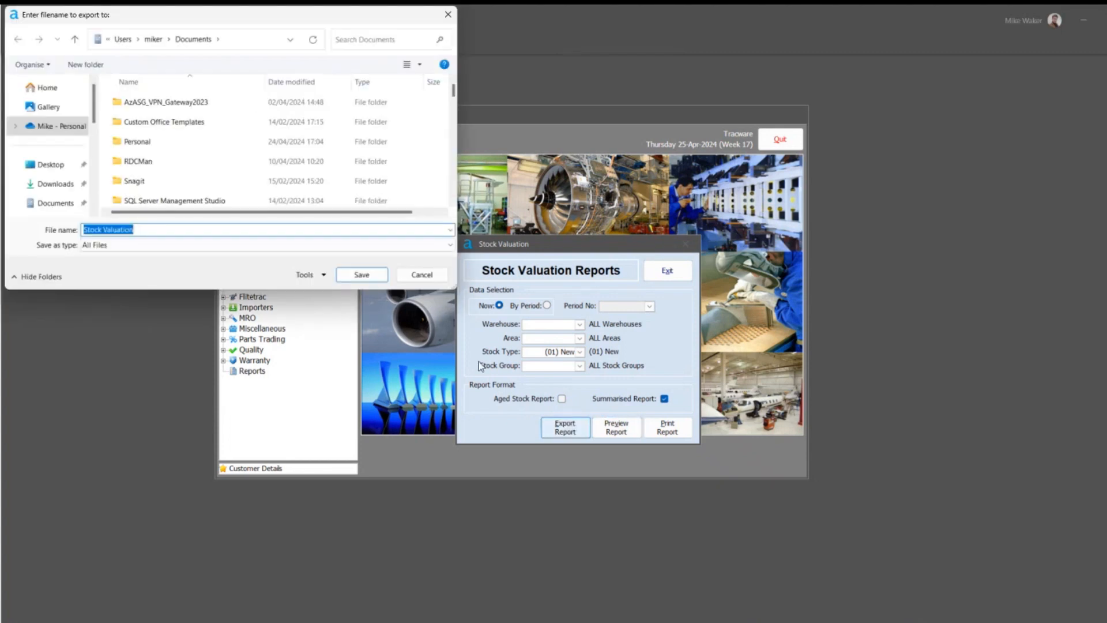
{"action": "left_click", "coordinate": [55, 165]}
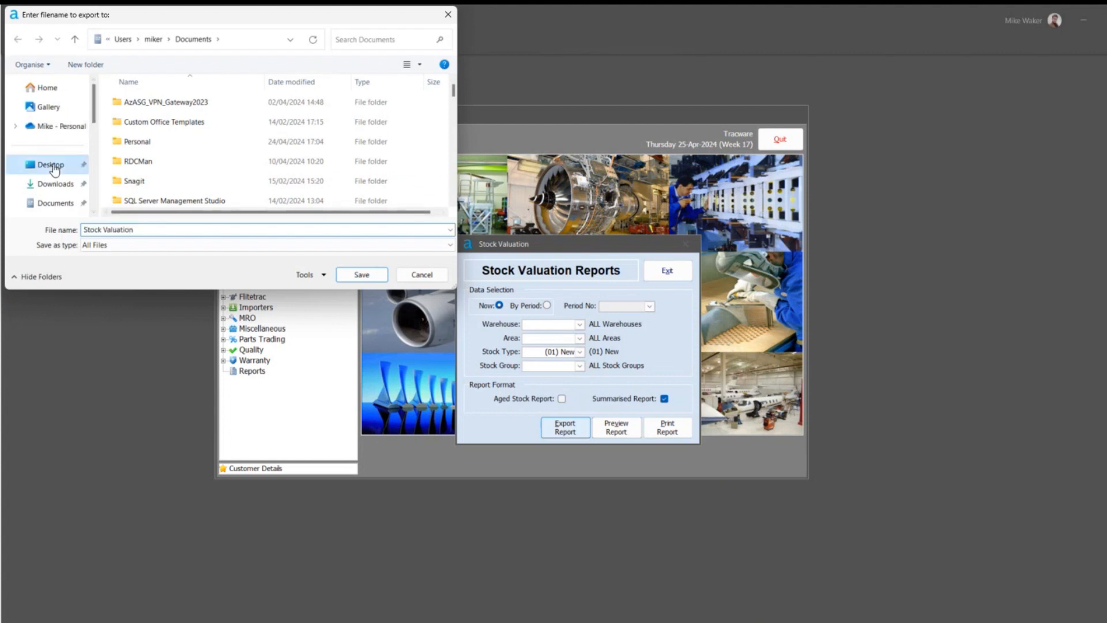
{"action": "left_click", "coordinate": [54, 184]}
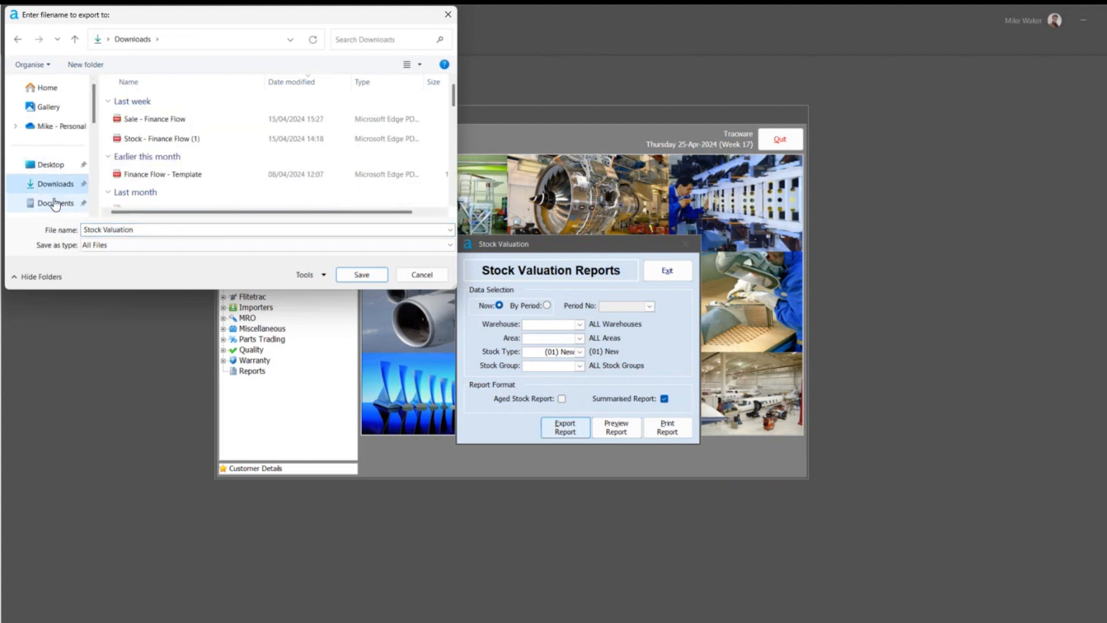
{"action": "left_click", "coordinate": [55, 201]}
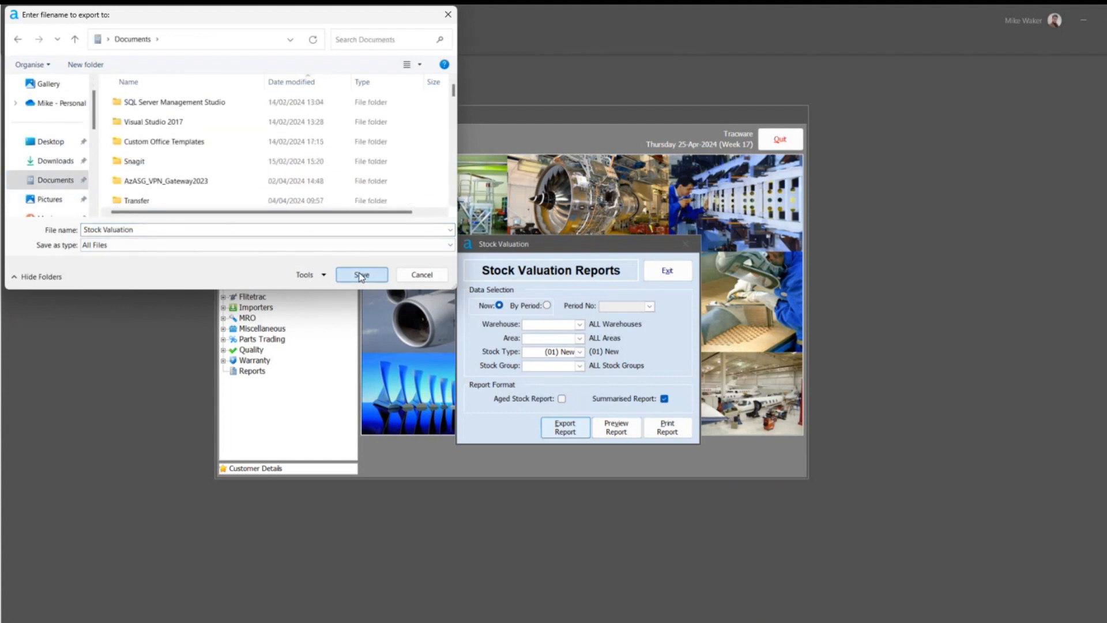
{"action": "left_click", "coordinate": [360, 276]}
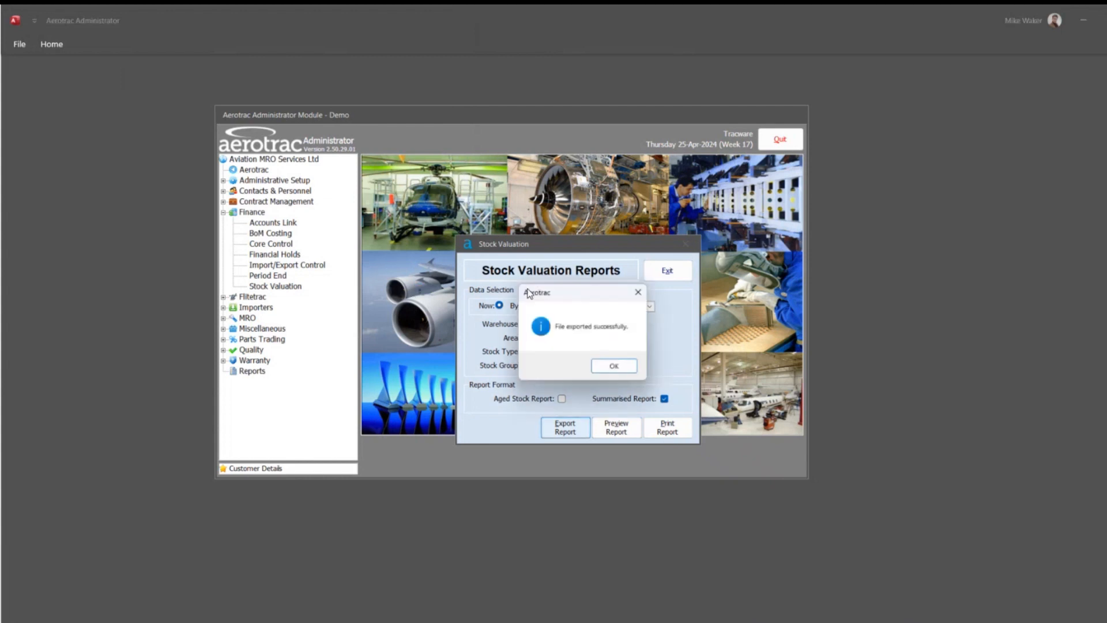
{"action": "left_click", "coordinate": [627, 368]}
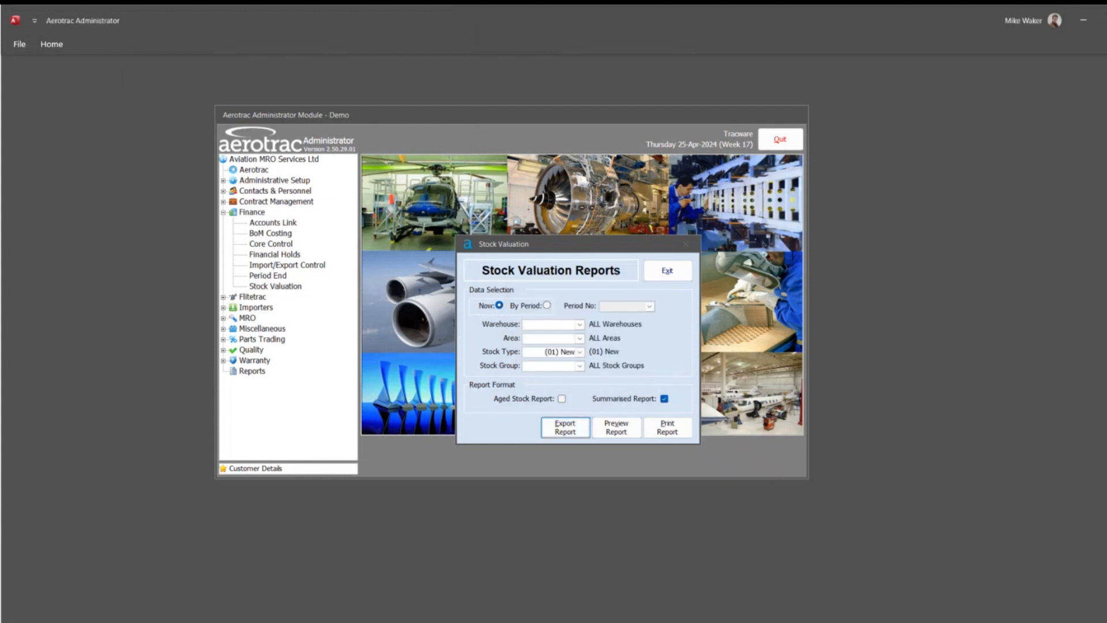
- Open the exported Stock Valuation file in Excel from File Explorer and bring its window into view
{"action": "key", "text": "super+e"}
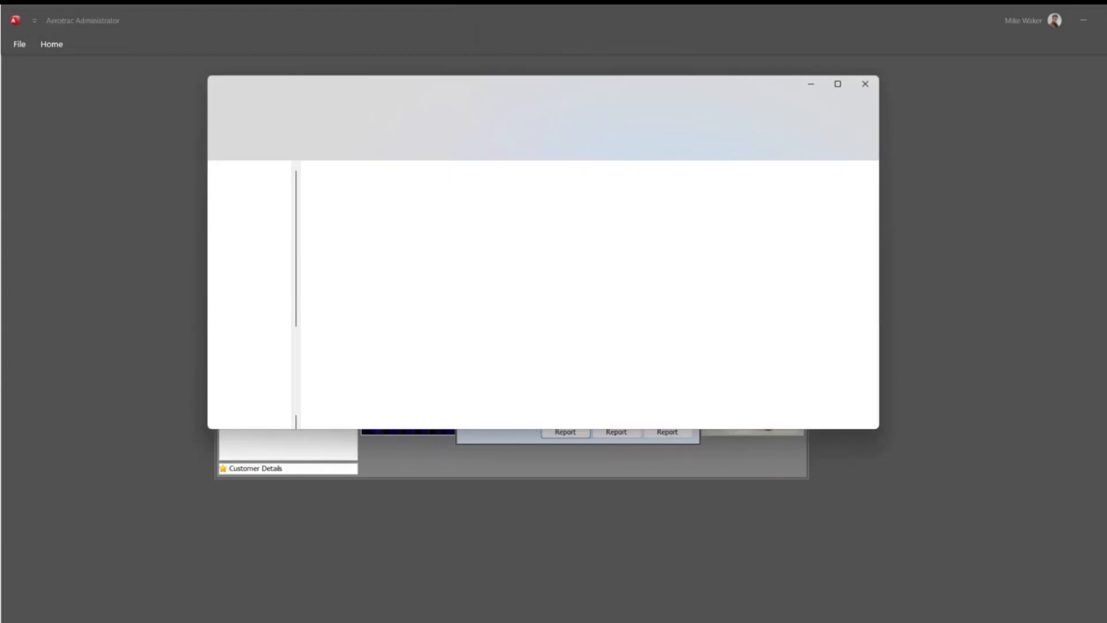
{"action": "left_click_drag", "start_coordinate": [669, 89], "coordinate": [1106, 157]}
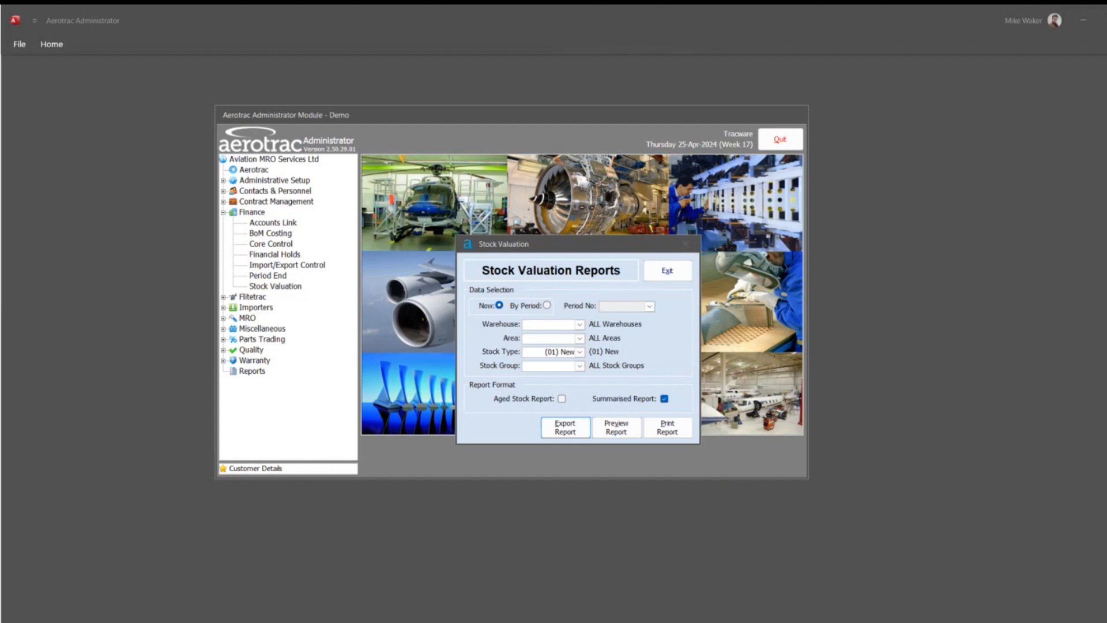
{"action": "left_click_drag", "start_coordinate": [1102, 164], "coordinate": [627, 94]}
{"action": "left_click", "coordinate": [754, 92]}
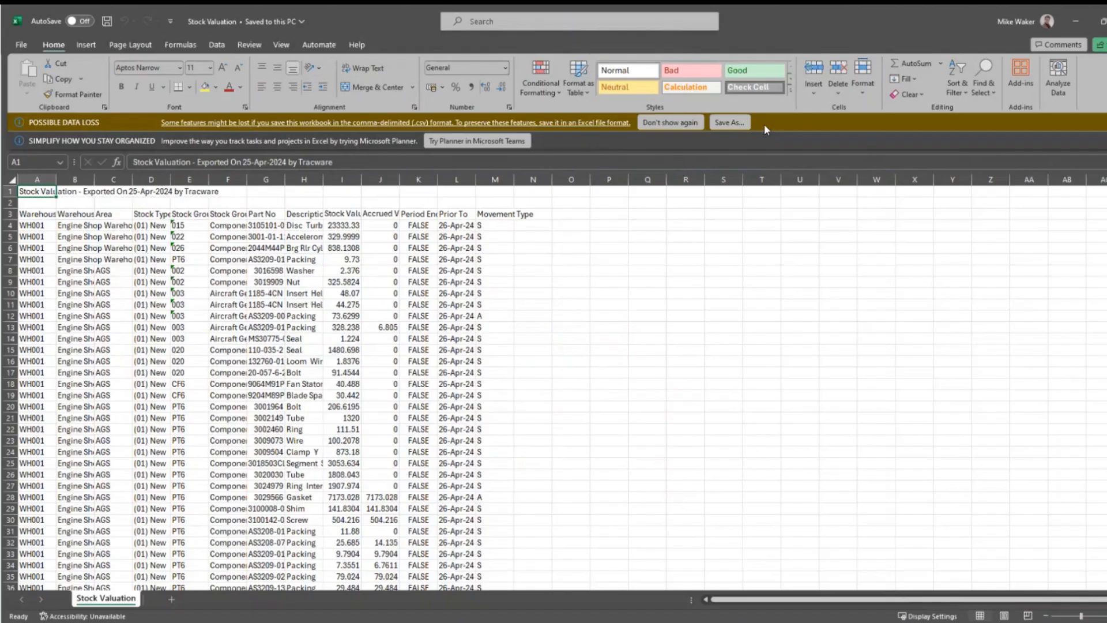
- Autofit the width of all columns in the Stock Valuation sheet
{"action": "left_click", "coordinate": [9, 180]}
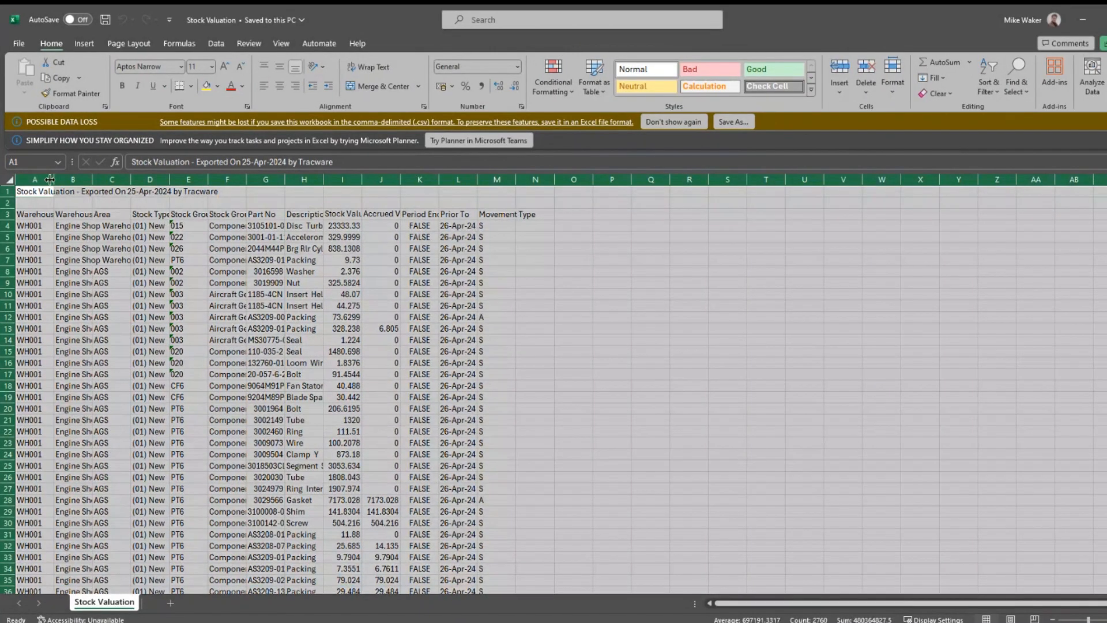
{"action": "double_click", "coordinate": [54, 178]}
{"action": "left_click", "coordinate": [55, 178]}
{"action": "left_click", "coordinate": [425, 316]}
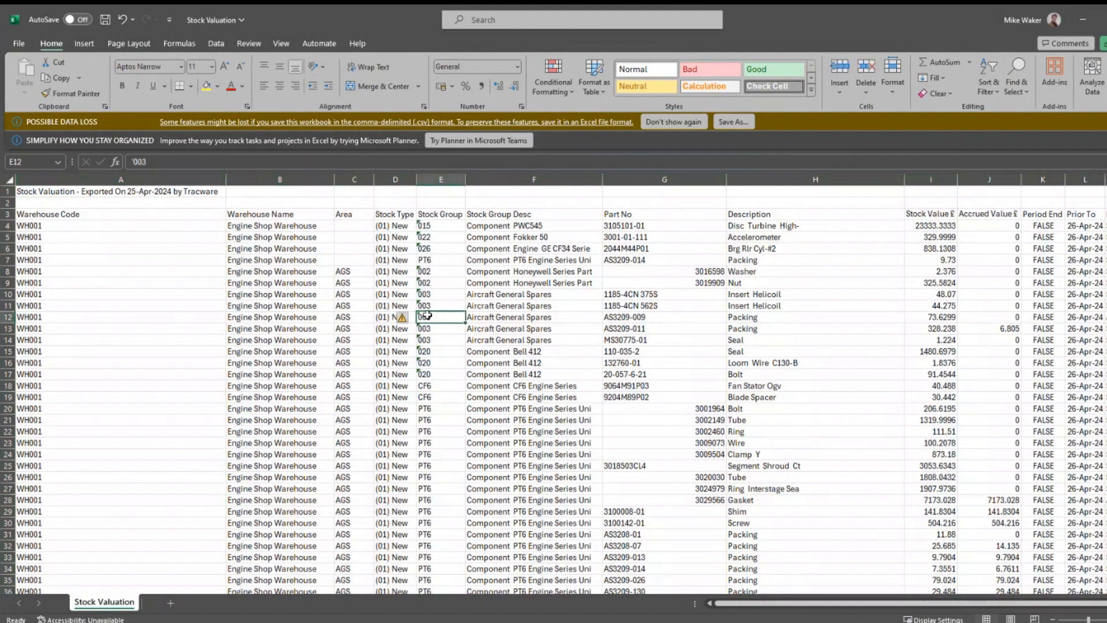
- Narrow the Warehouse Code column and look through the exported stock lines down to warehouse WH003
{"action": "scroll", "coordinate": [572, 404], "scroll_direction": "down", "scroll_amount": 6}
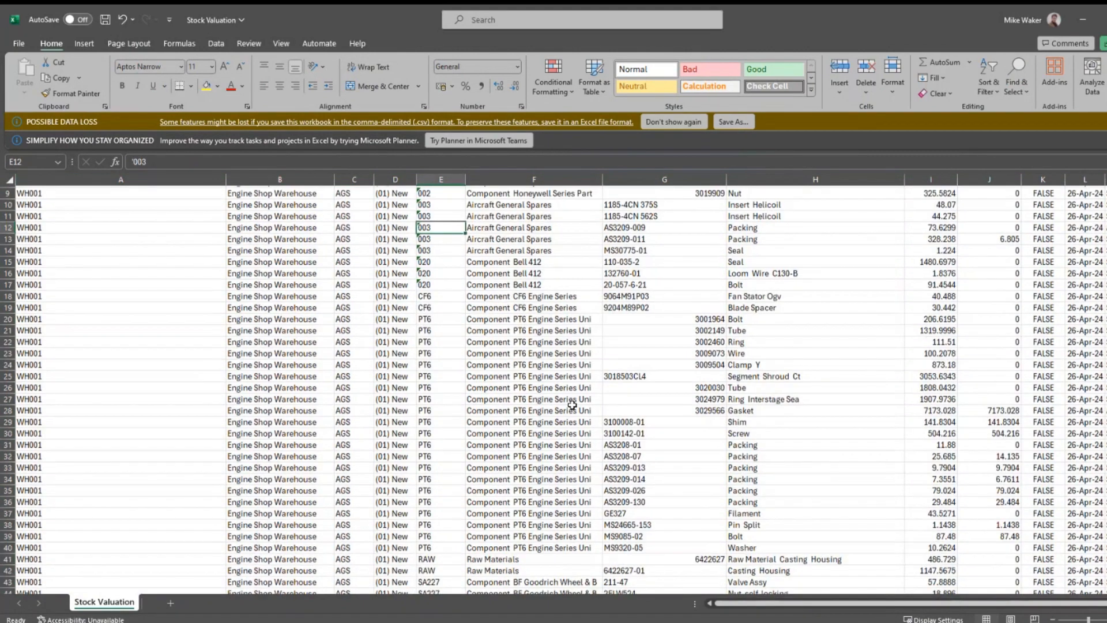
{"action": "scroll", "coordinate": [572, 404], "scroll_direction": "up", "scroll_amount": 6}
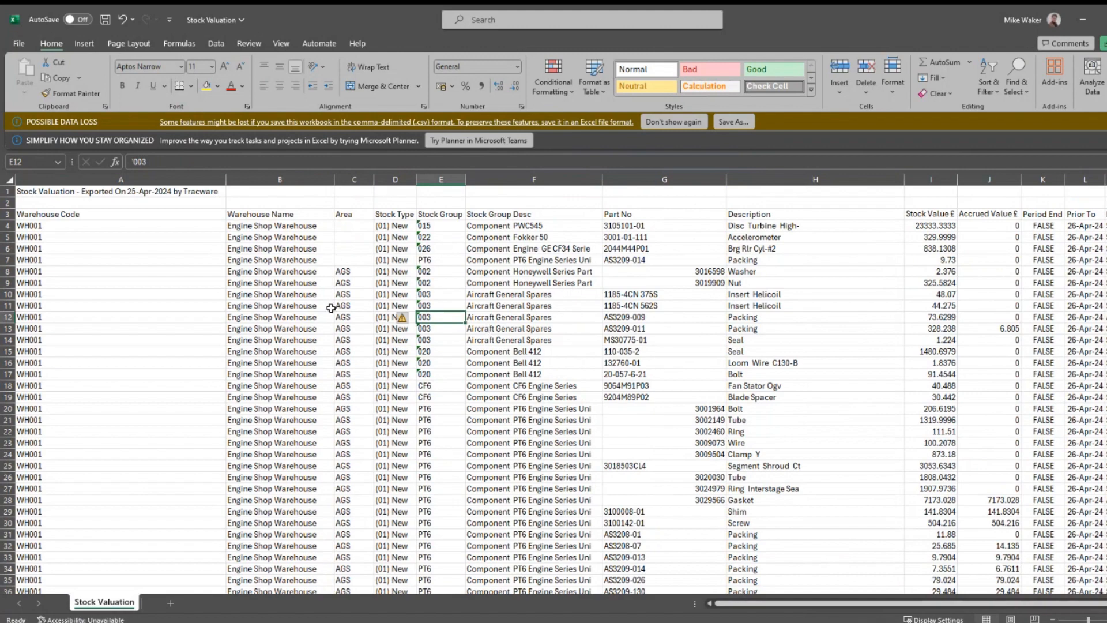
{"action": "left_click_drag", "start_coordinate": [226, 180], "coordinate": [122, 182]}
{"action": "scroll", "coordinate": [368, 339], "scroll_direction": "down", "scroll_amount": 6}
{"action": "scroll", "coordinate": [368, 338], "scroll_direction": "down", "scroll_amount": 20}
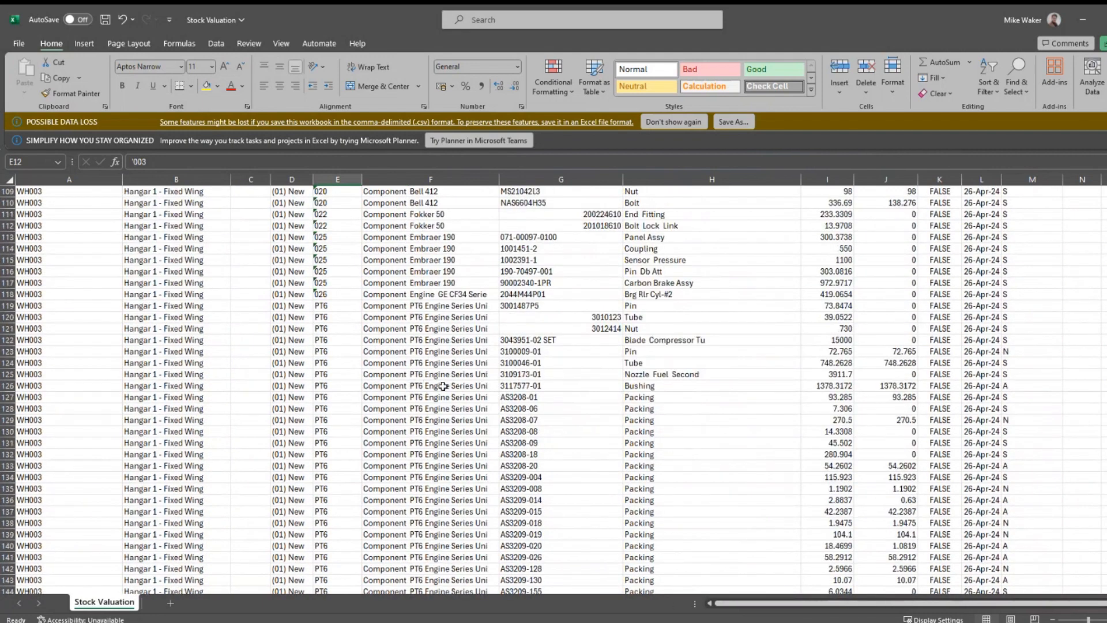
- Look through the remaining exported stock lines to the end of the Stock Valuation sheet and return to its first row
{"action": "scroll", "coordinate": [436, 379], "scroll_direction": "down", "scroll_amount": 15}
{"action": "scroll", "coordinate": [435, 379], "scroll_direction": "down", "scroll_amount": 4}
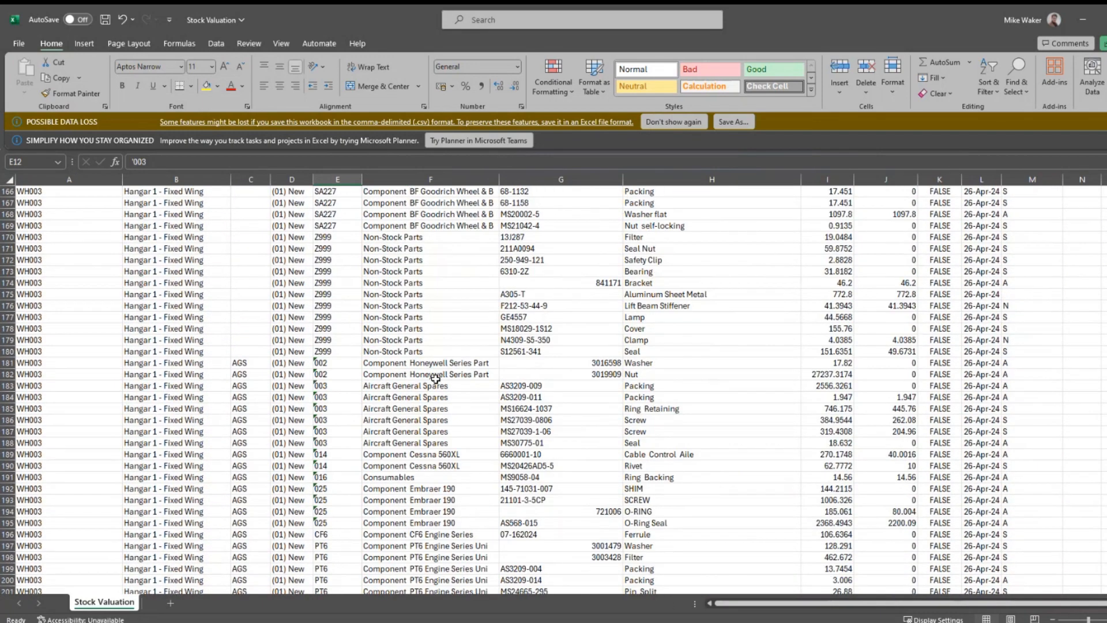
{"action": "scroll", "coordinate": [435, 379], "scroll_direction": "down", "scroll_amount": 1}
{"action": "scroll", "coordinate": [406, 385], "scroll_direction": "down", "scroll_amount": 2}
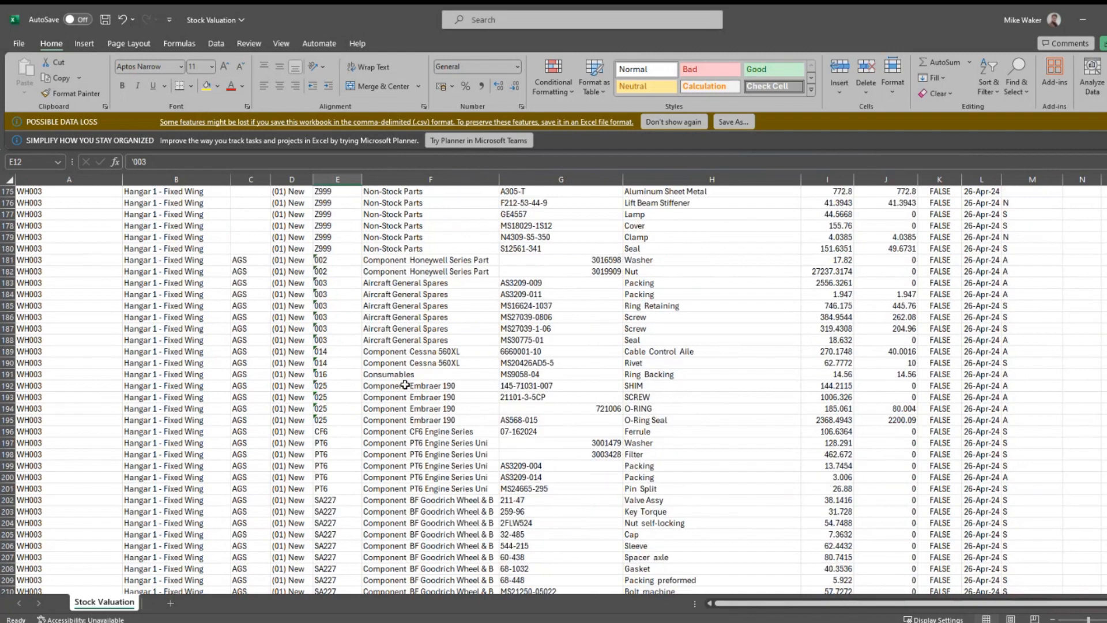
{"action": "scroll", "coordinate": [405, 385], "scroll_direction": "down", "scroll_amount": 7}
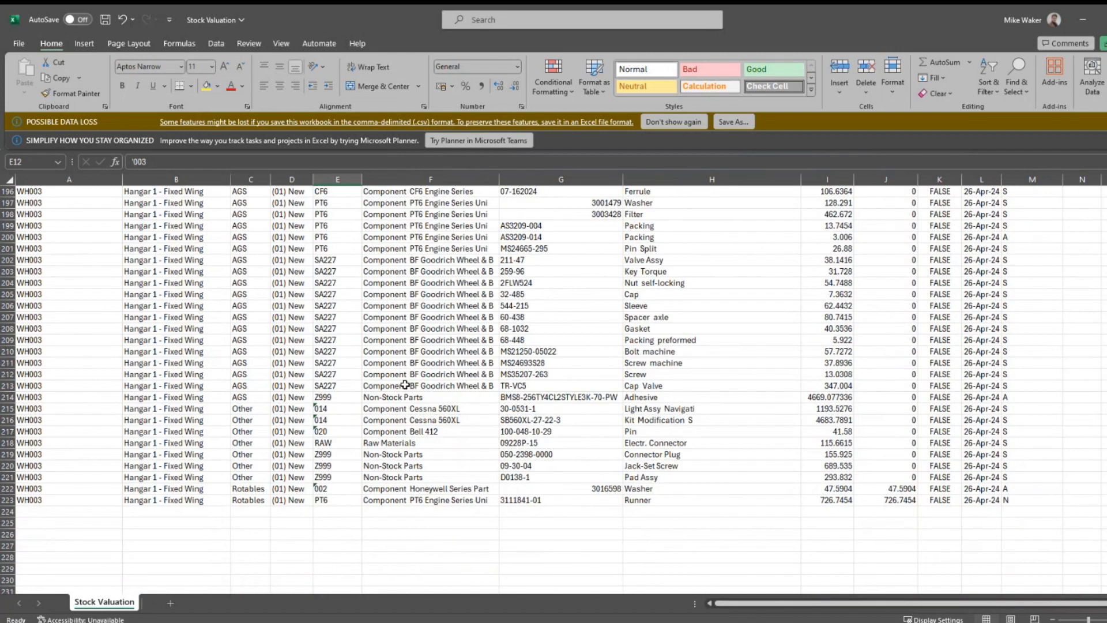
{"action": "scroll", "coordinate": [589, 511], "scroll_direction": "up", "scroll_amount": 18}
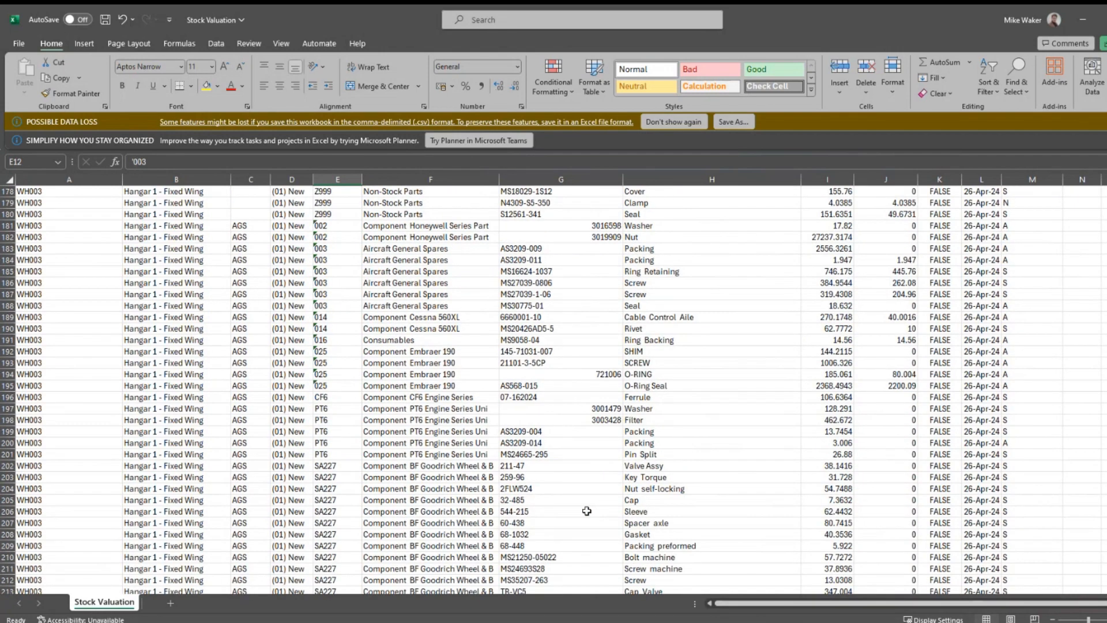
{"action": "scroll", "coordinate": [591, 511], "scroll_direction": "up", "scroll_amount": 20}
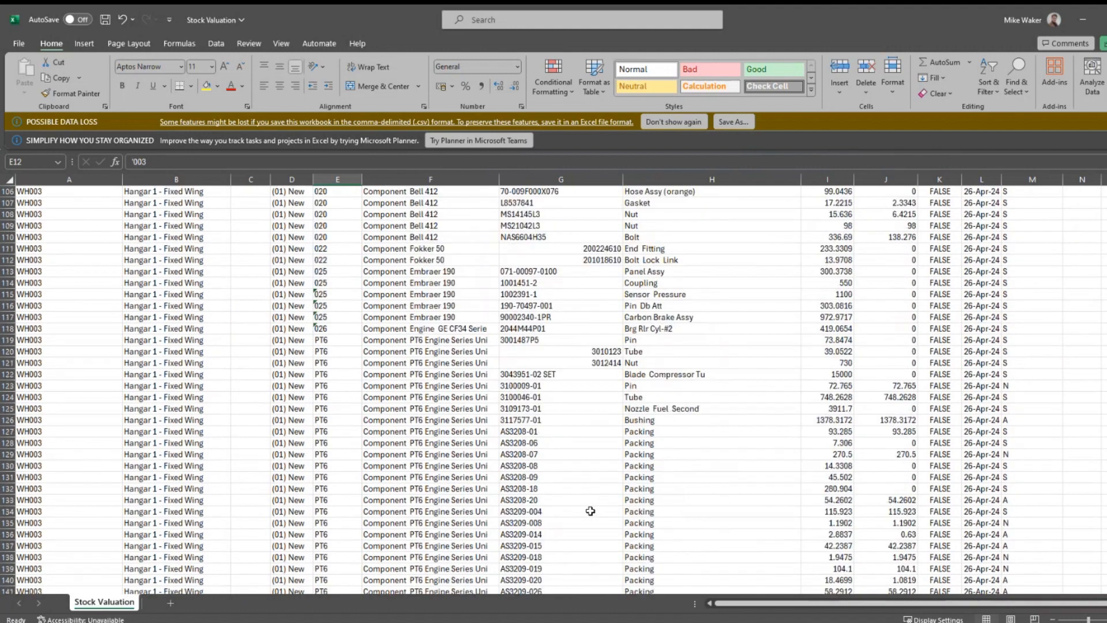
{"action": "scroll", "coordinate": [590, 511], "scroll_direction": "up", "scroll_amount": 20}
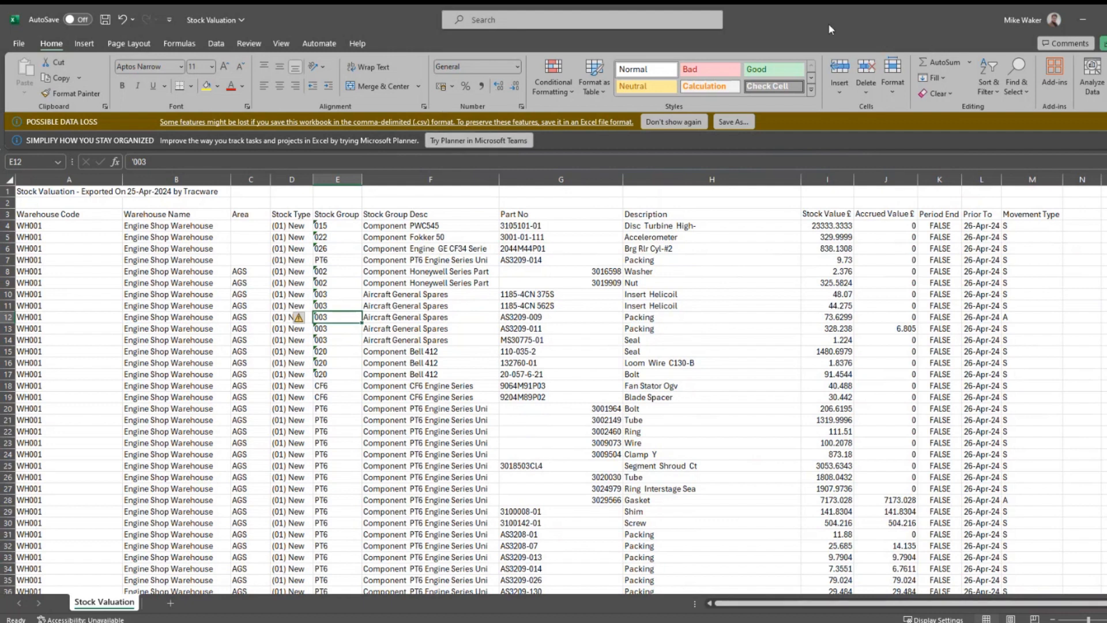
- Close the Stock Valuation workbook without saving, dismiss the Excel missing-file message, and exit the Stock Valuation Reports form in Aerotrac Administrator
{"action": "left_click", "coordinate": [1106, 20]}
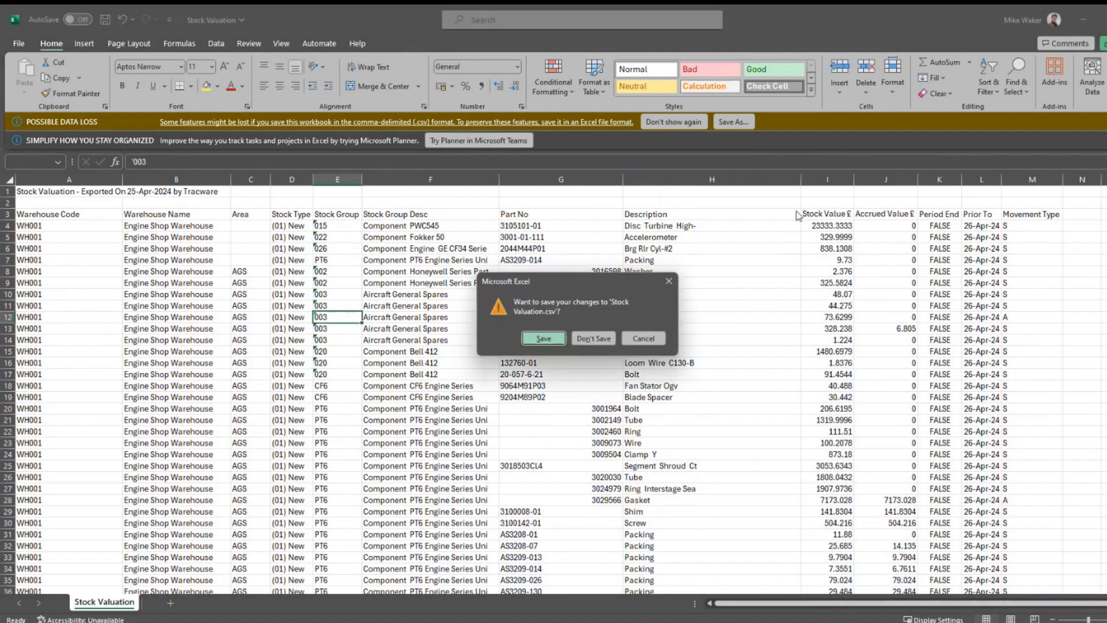
{"action": "left_click", "coordinate": [604, 343]}
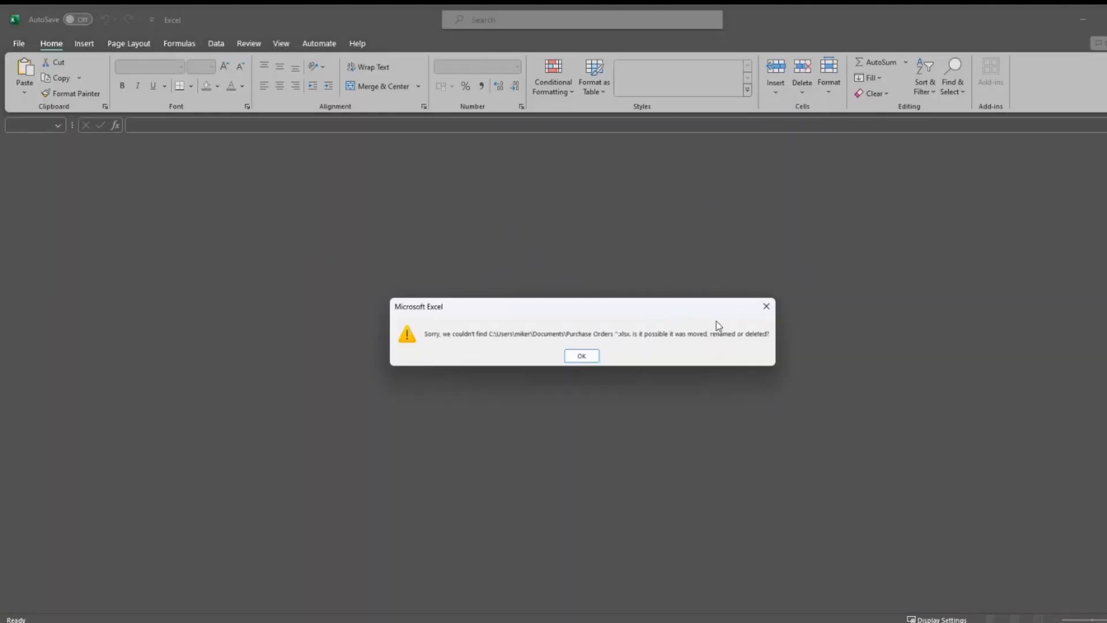
{"action": "left_click", "coordinate": [582, 357]}
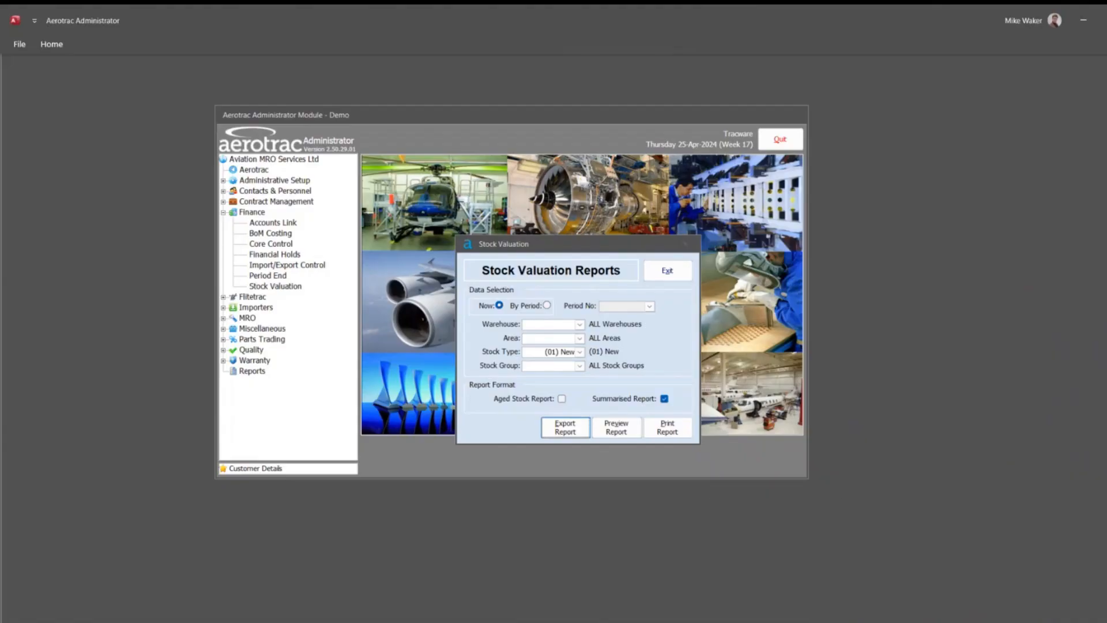
{"action": "left_click", "coordinate": [667, 271]}
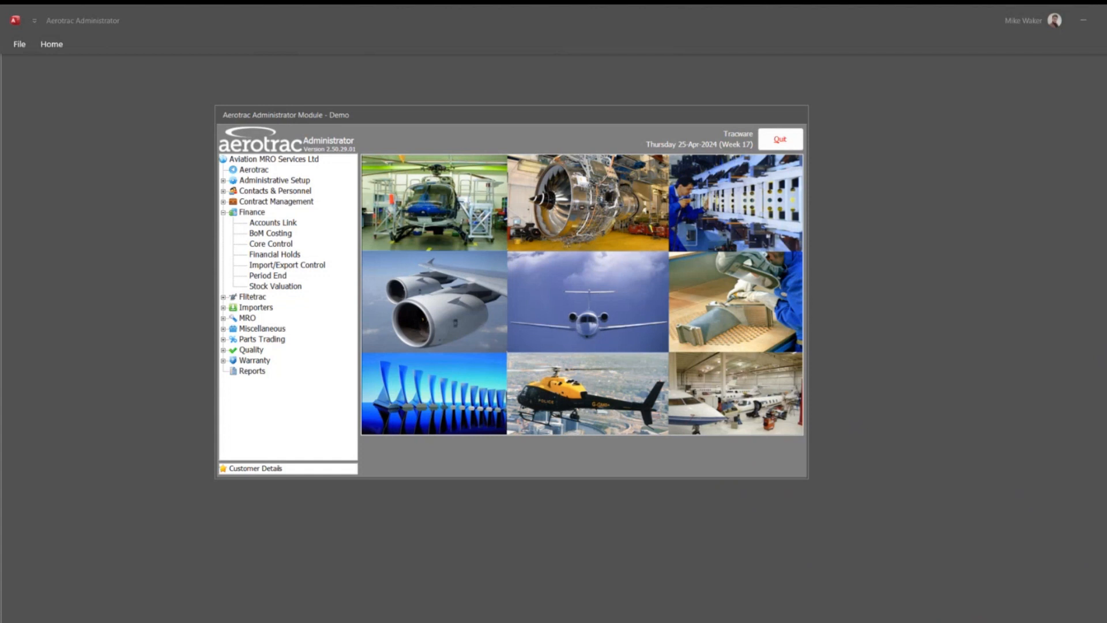
- Open Period End under Finance and review the descriptions of the listed period end reports, from Unposted Purchase Invoices to WIP Summary
{"action": "left_click", "coordinate": [281, 275]}
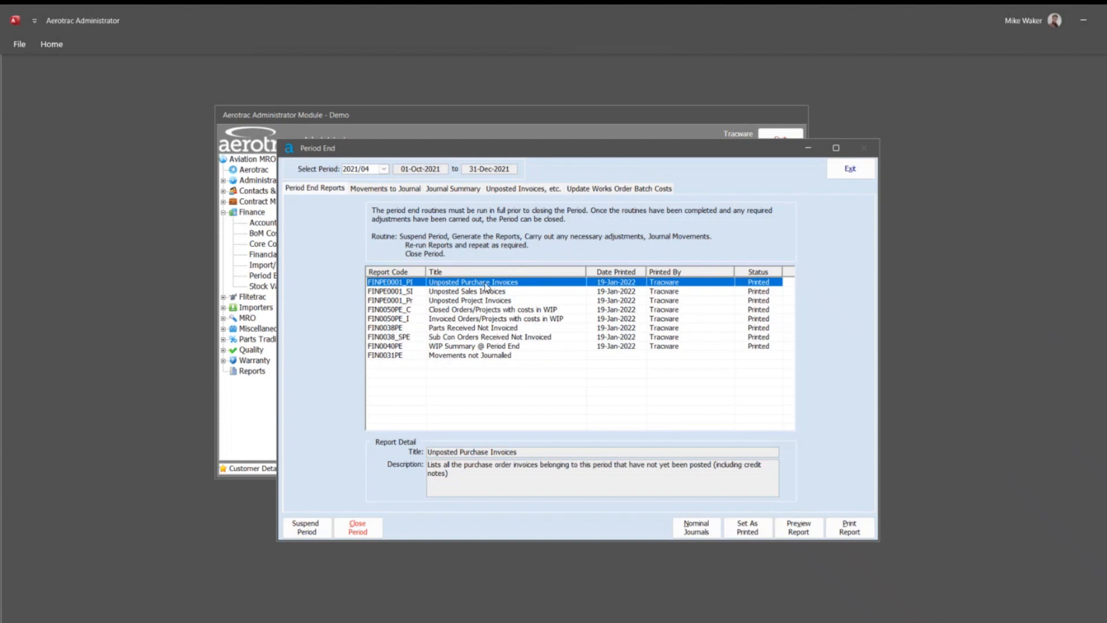
{"action": "left_click", "coordinate": [504, 292]}
{"action": "left_click", "coordinate": [505, 282]}
{"action": "left_click", "coordinate": [508, 347]}
{"action": "left_click", "coordinate": [511, 338]}
{"action": "left_click", "coordinate": [514, 329]}
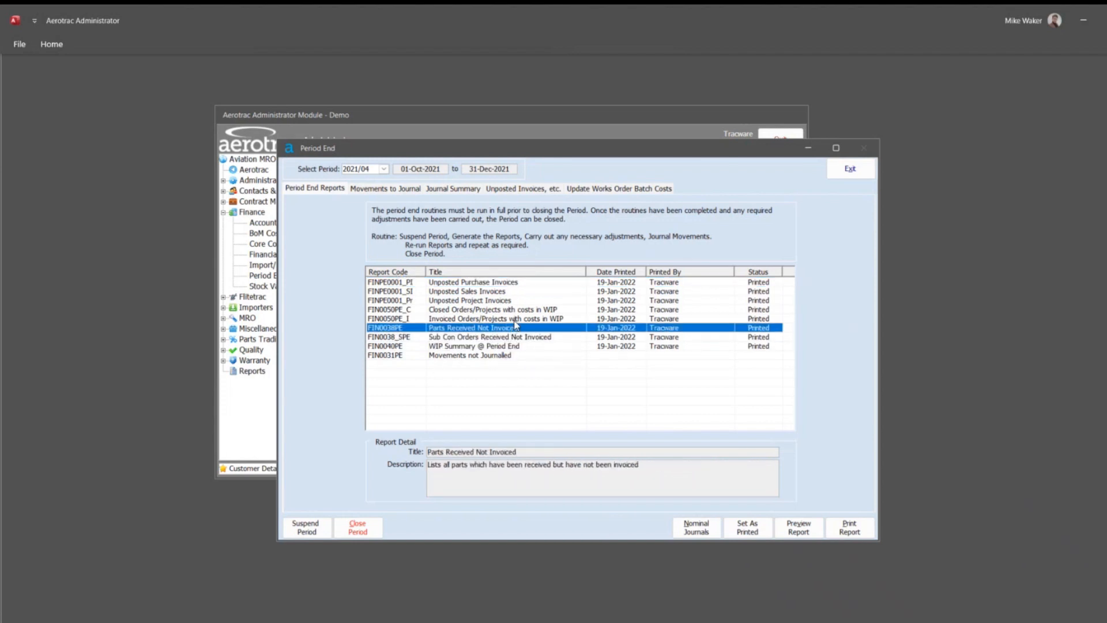
{"action": "left_click", "coordinate": [516, 317]}
{"action": "left_click", "coordinate": [516, 309]}
{"action": "left_click", "coordinate": [515, 300]}
{"action": "left_click", "coordinate": [513, 292]}
{"action": "left_click", "coordinate": [512, 283]}
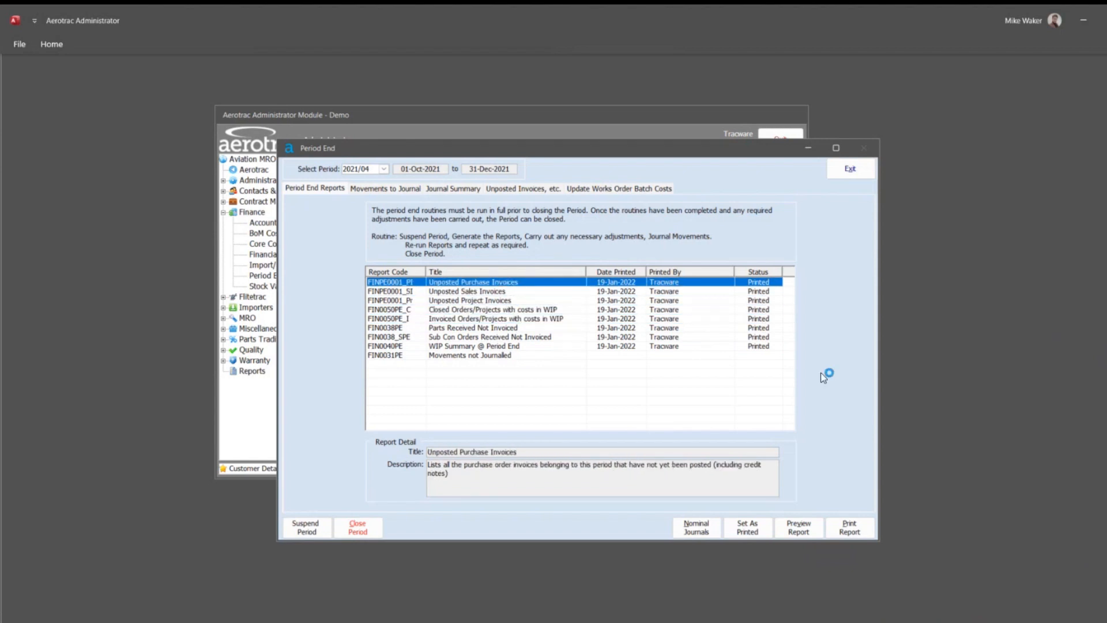
- Preview the Parts Received Not Invoiced report for period 2021/04, then close the preview
{"action": "left_click", "coordinate": [455, 330]}
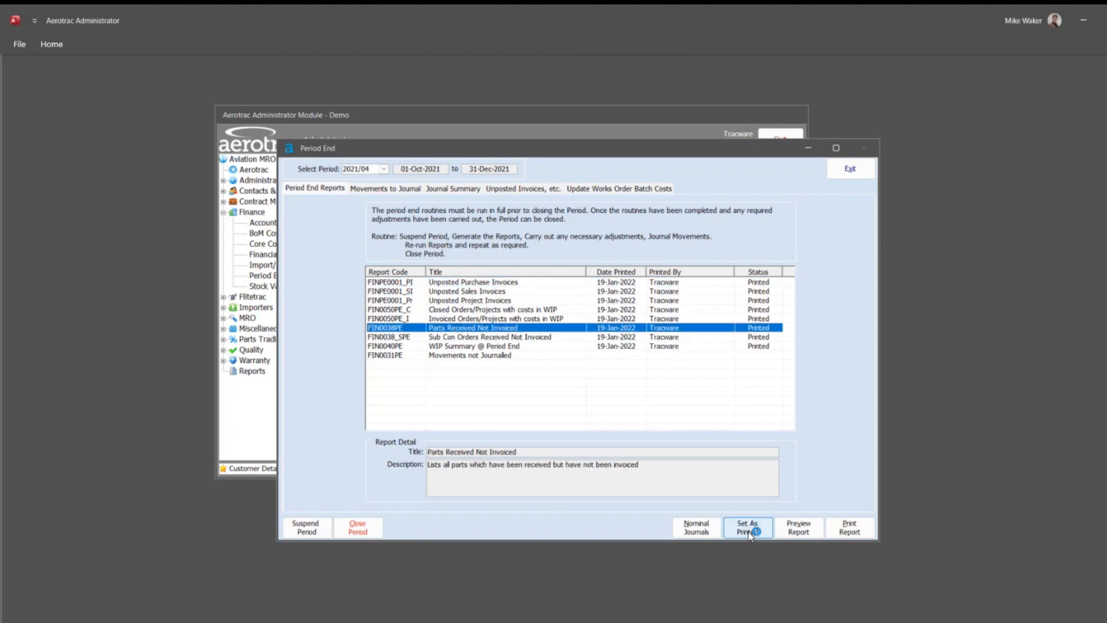
{"action": "left_click", "coordinate": [805, 531]}
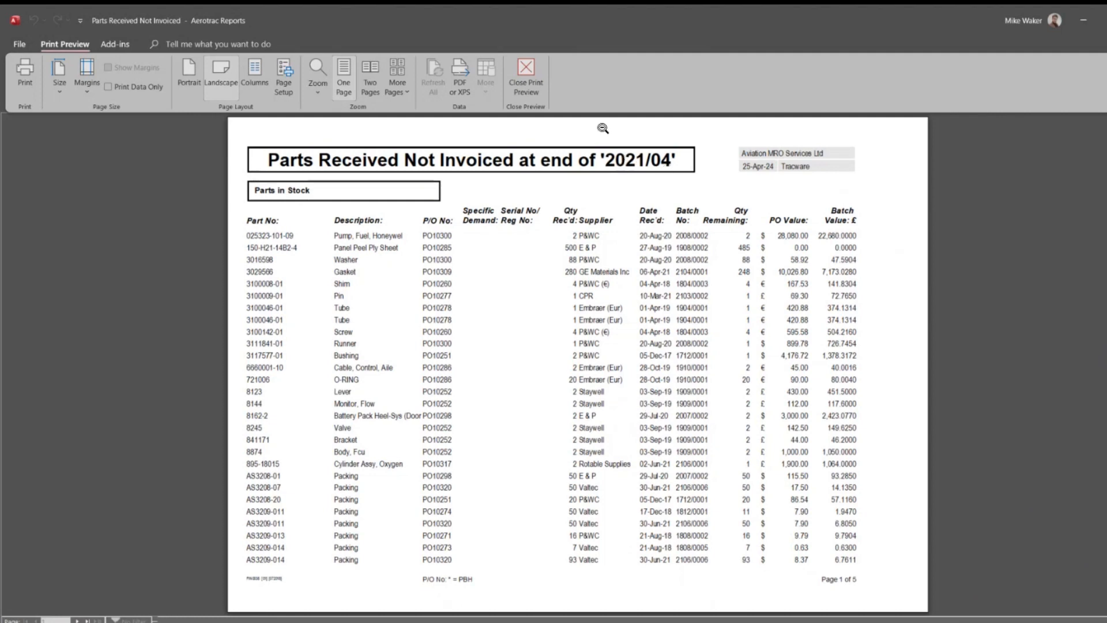
{"action": "left_click", "coordinate": [526, 75]}
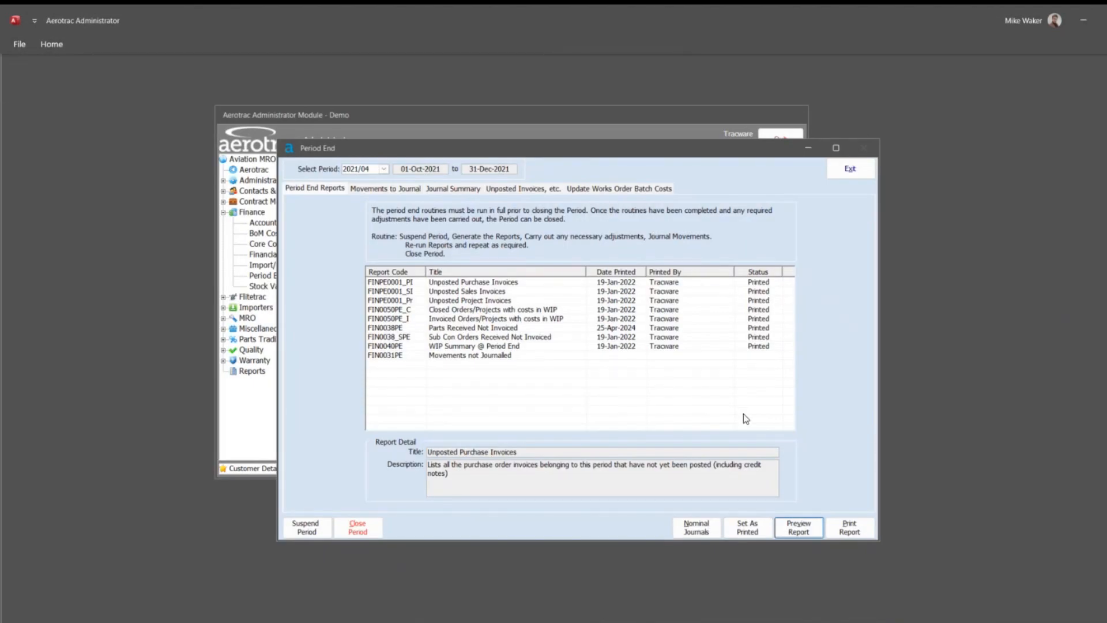
- Set the period to 2024/04, preview its Parts Received Not Invoiced report, and close the preview
{"action": "left_click", "coordinate": [384, 169]}
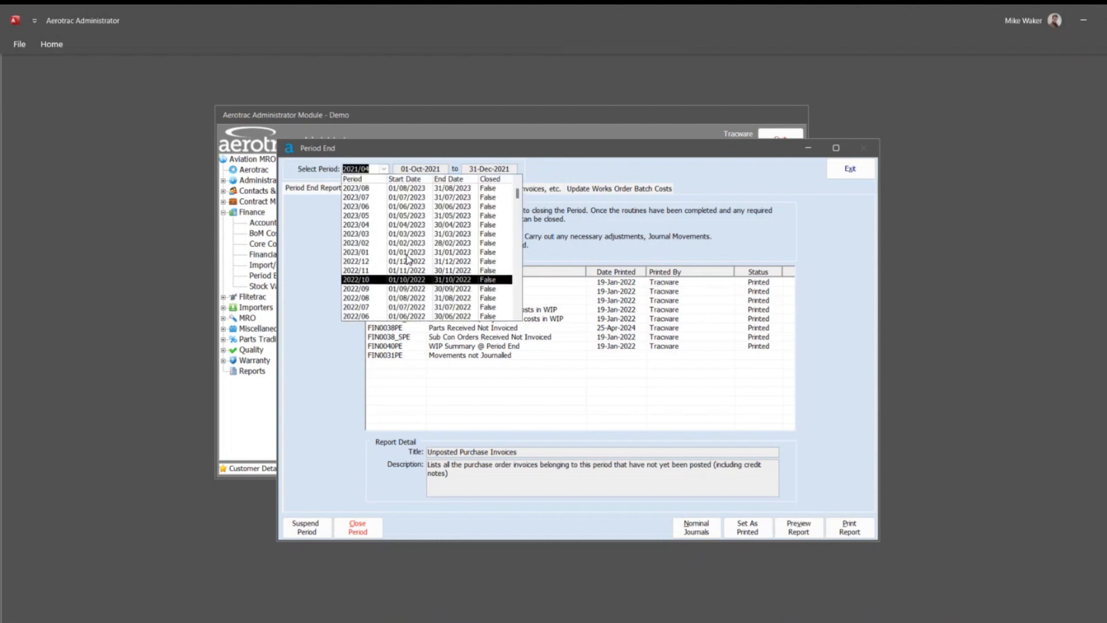
{"action": "scroll", "coordinate": [398, 242], "scroll_direction": "up", "scroll_amount": 5}
{"action": "left_click", "coordinate": [372, 190]}
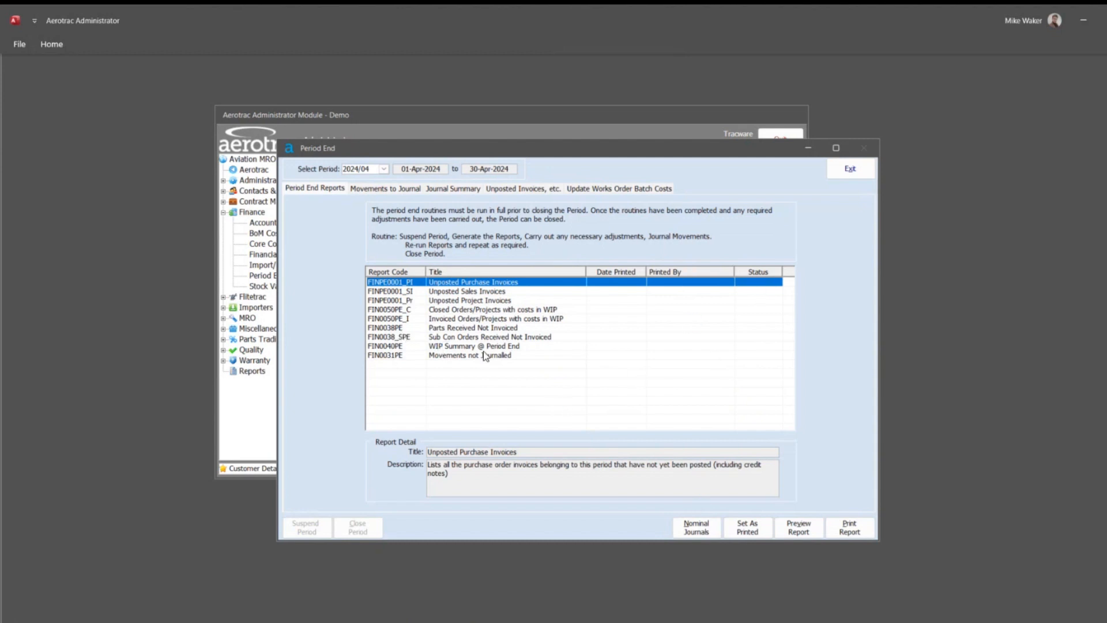
{"action": "left_click", "coordinate": [466, 329]}
{"action": "left_click", "coordinate": [804, 533]}
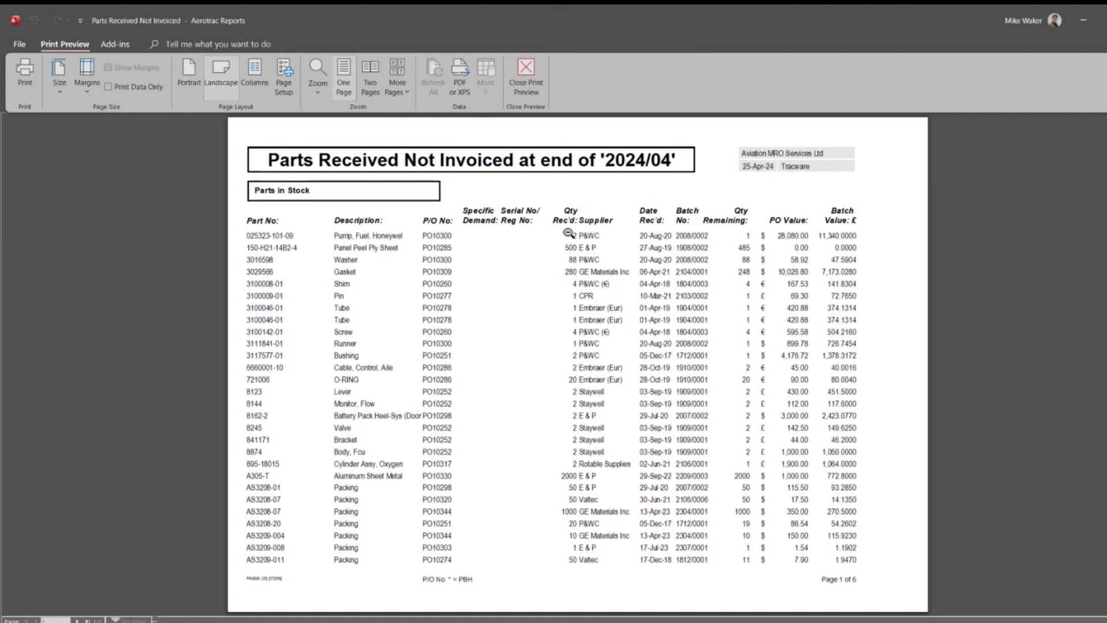
{"action": "left_click", "coordinate": [535, 81]}
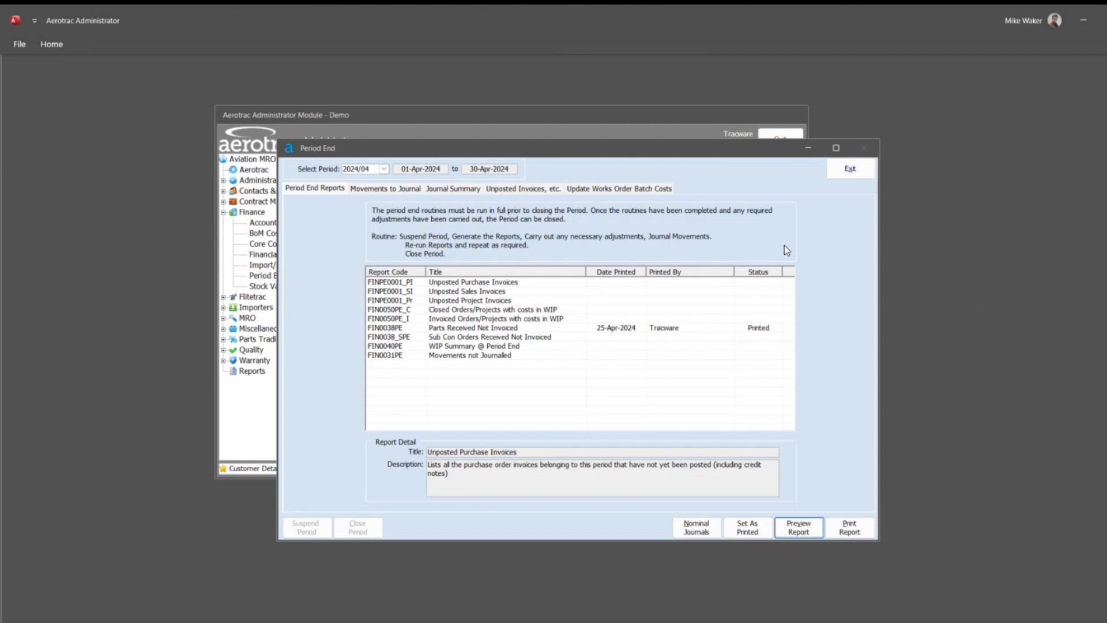
- Exit Period End, switch from the Administrator module to the Aerotrac main menu, and open its Reports window
{"action": "left_click", "coordinate": [854, 176]}
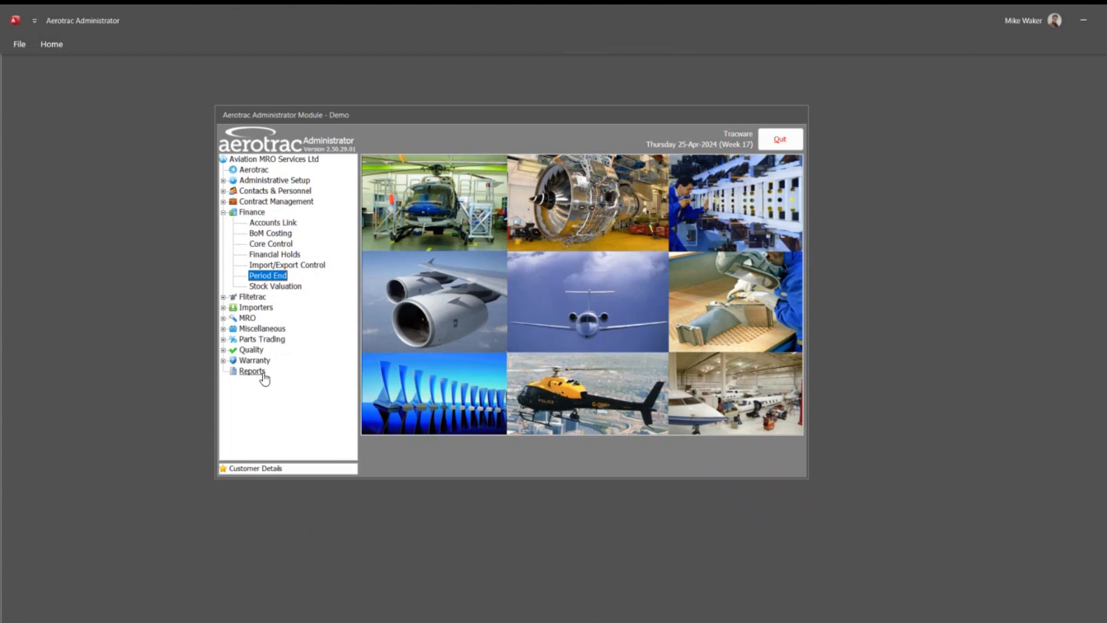
{"action": "double_click", "coordinate": [253, 169]}
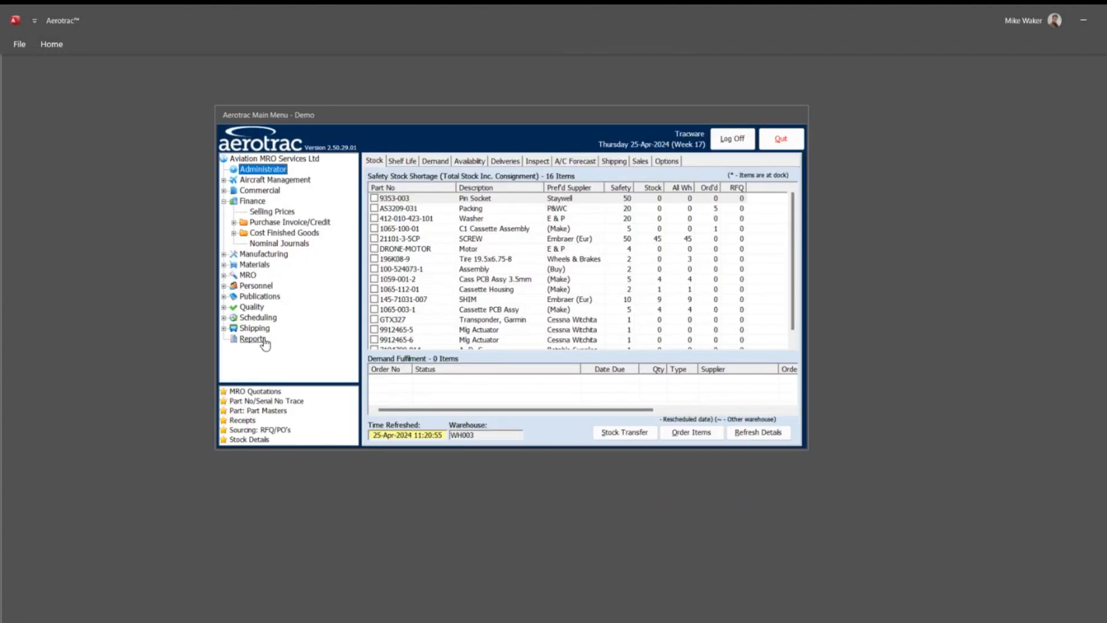
{"action": "left_click", "coordinate": [257, 339]}
{"action": "left_click", "coordinate": [265, 343]}
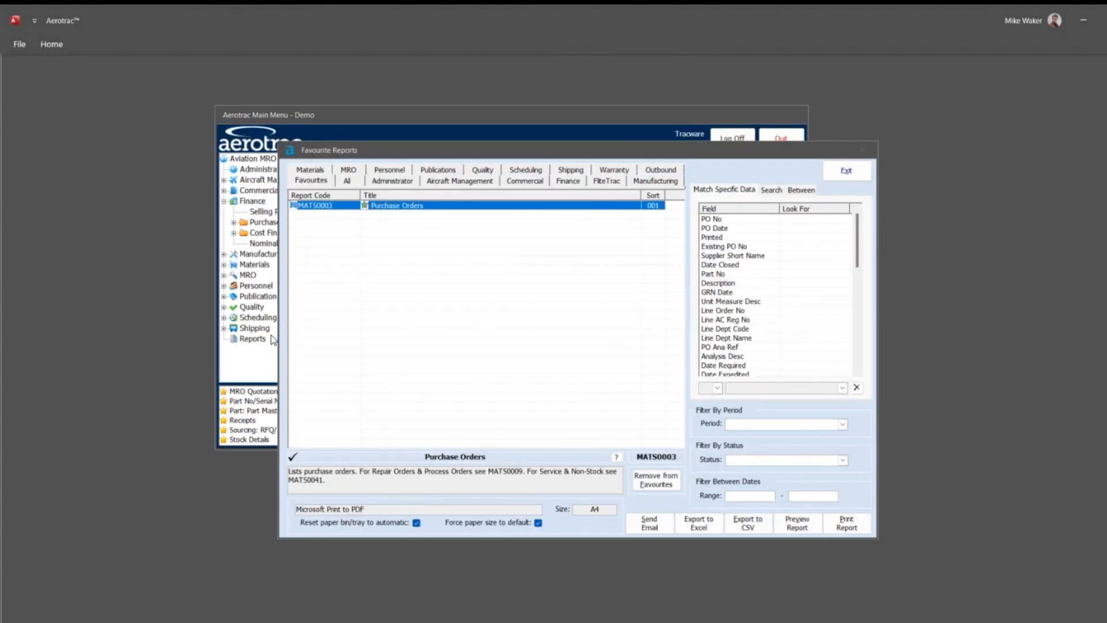